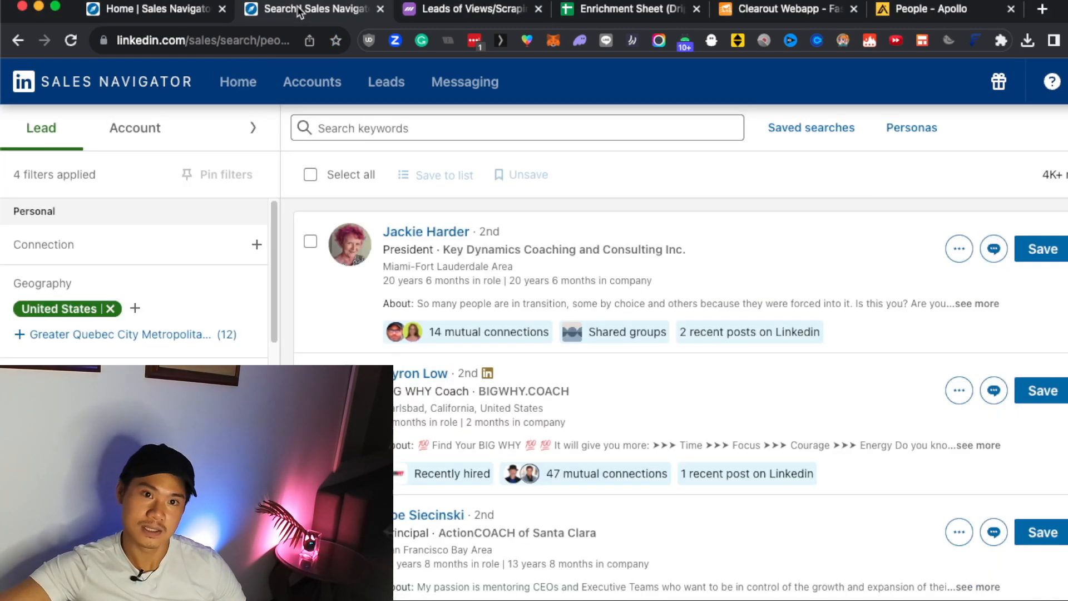
Open the Sales Navigator lead search and examine its geography, industry and company headcount filters.
left_click(300, 10)
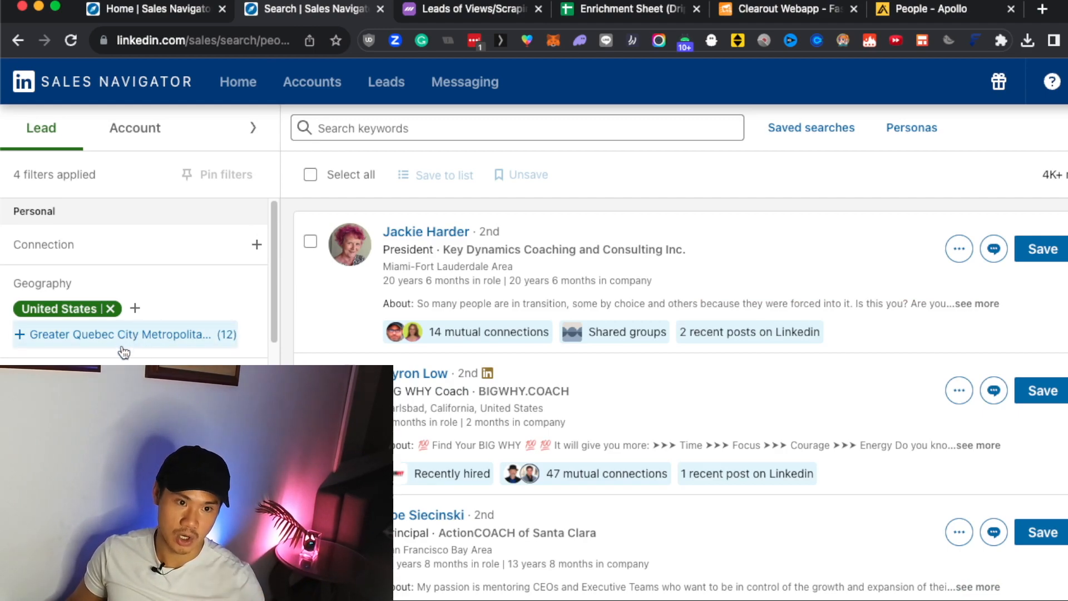
scroll(125, 350, "down", 4)
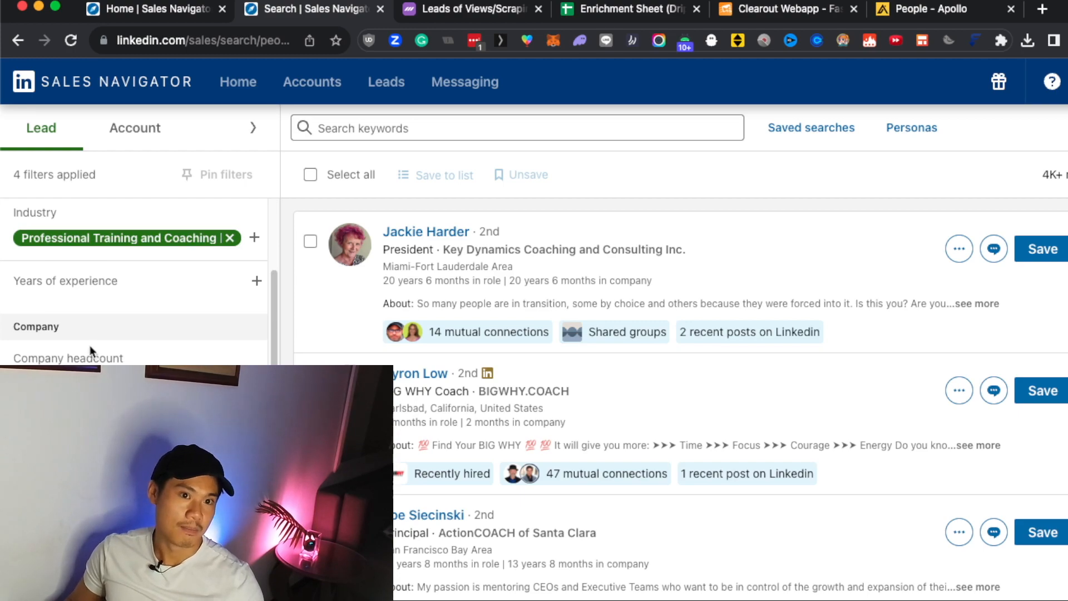
scroll(133, 279, "down", 2)
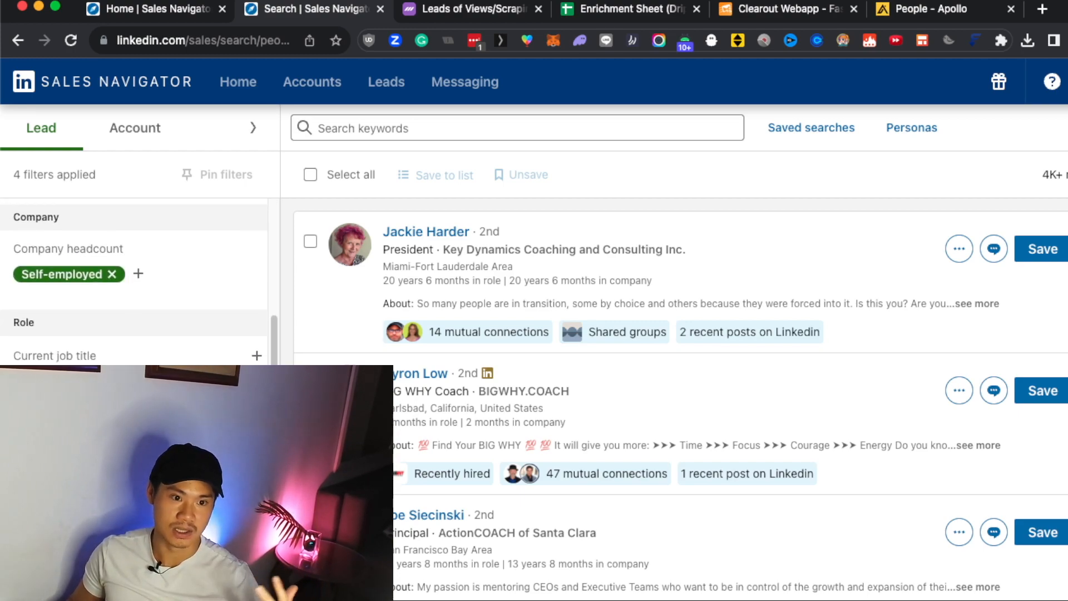
scroll(133, 278, "up", 6)
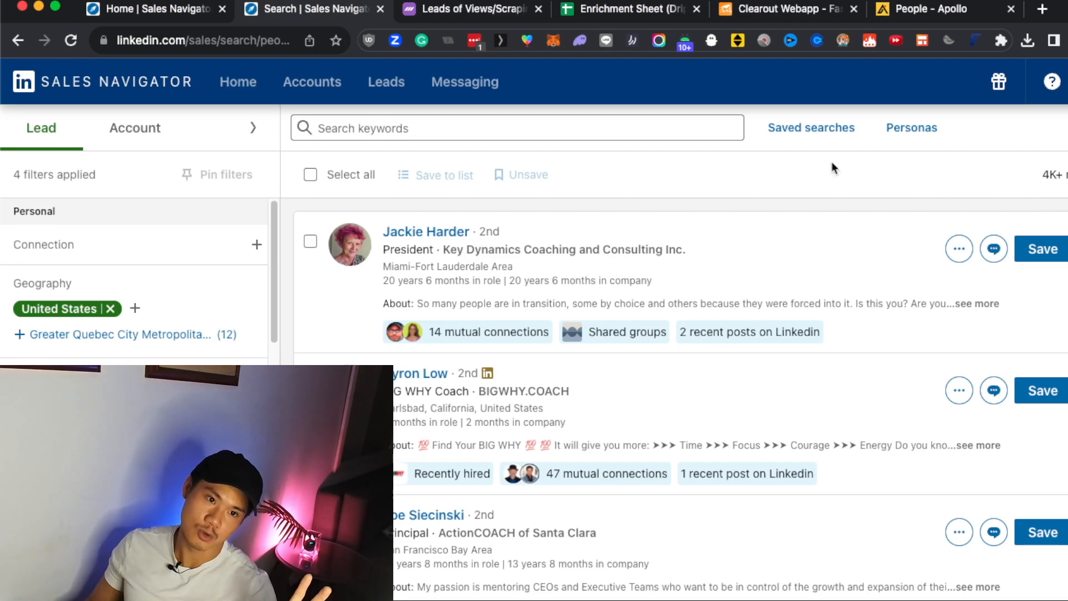
Try excluding New York, United States in the lead search's geography filter, and remove that exclusion.
left_click(135, 310)
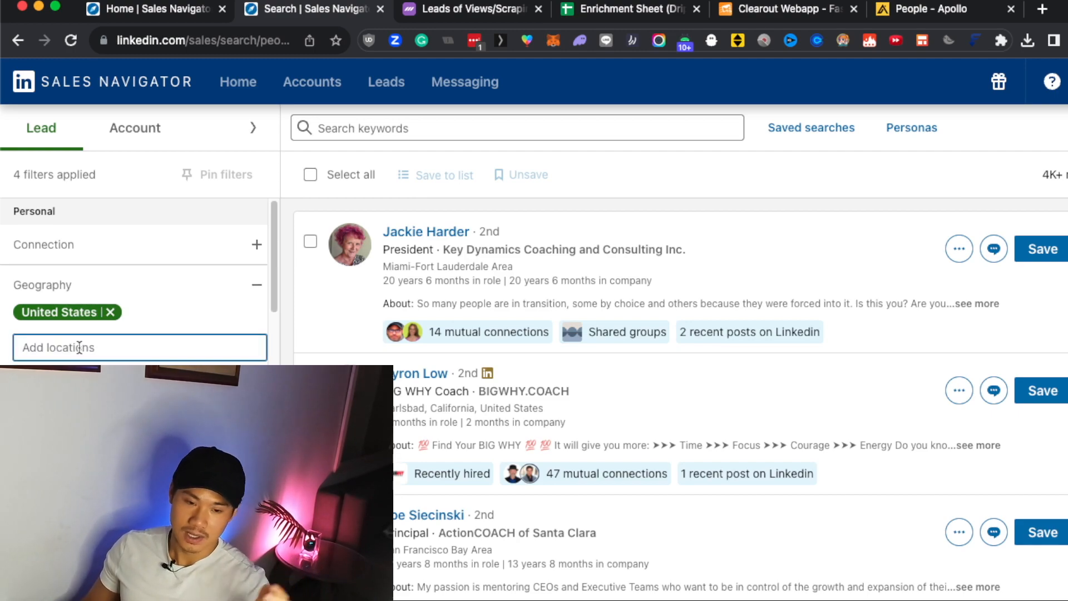
type("new yok")
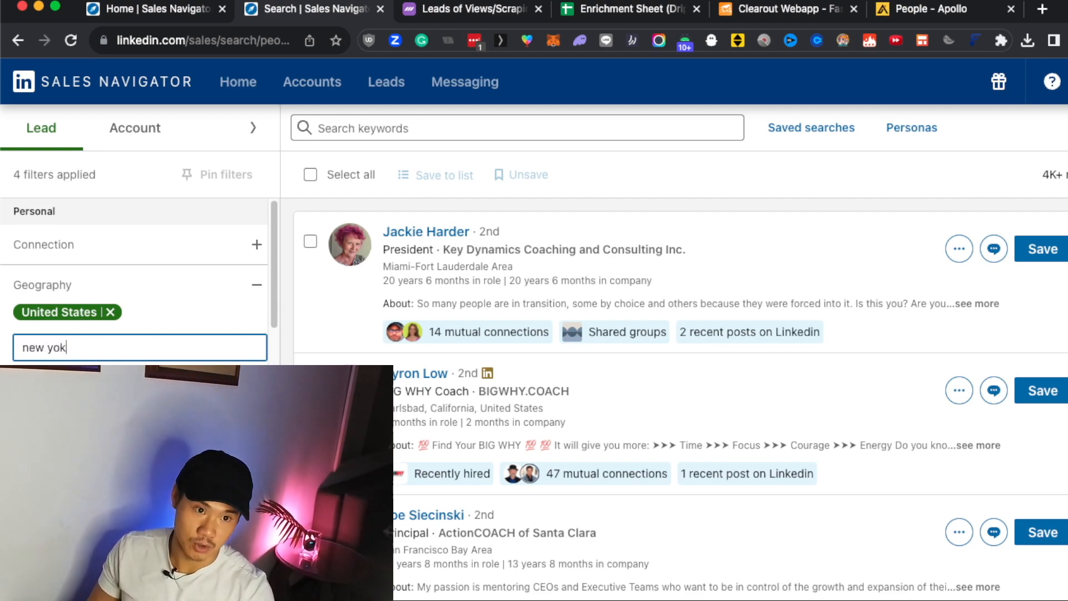
key("BackSpace")
type("rk")
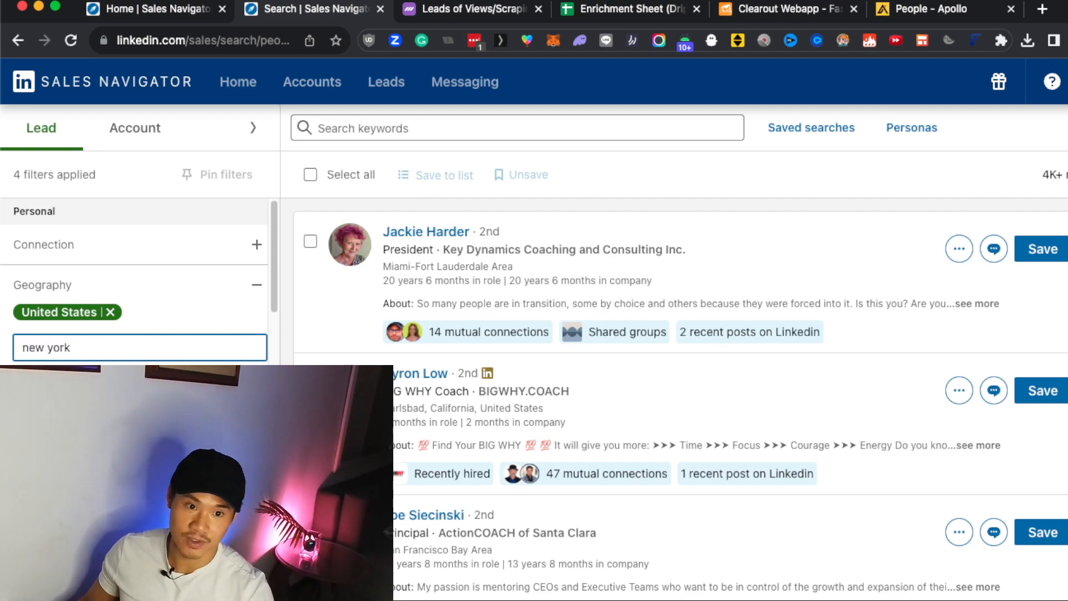
left_click(240, 393)
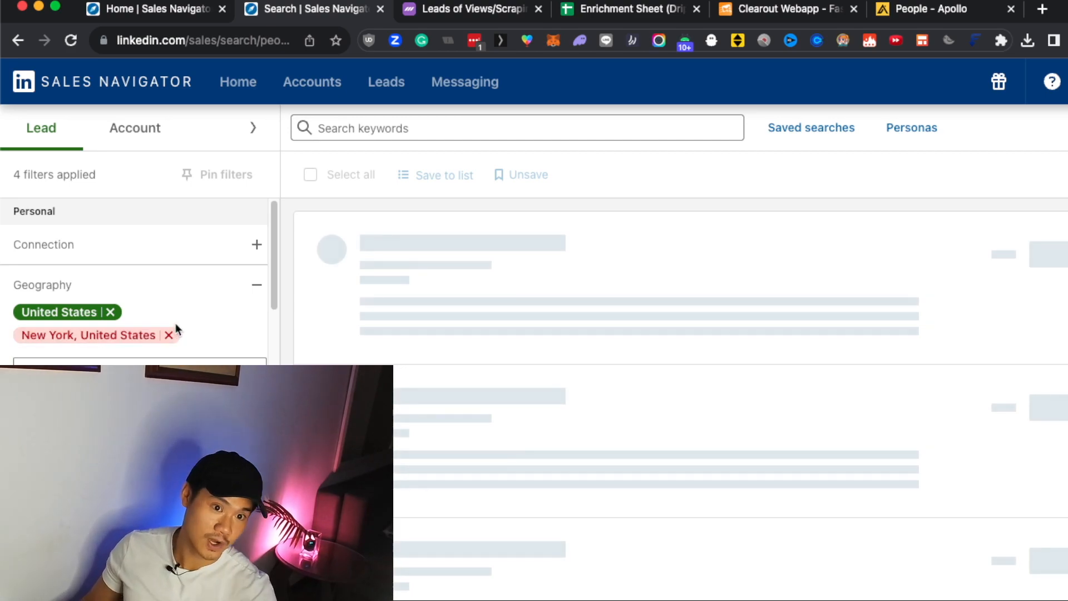
left_click(168, 335)
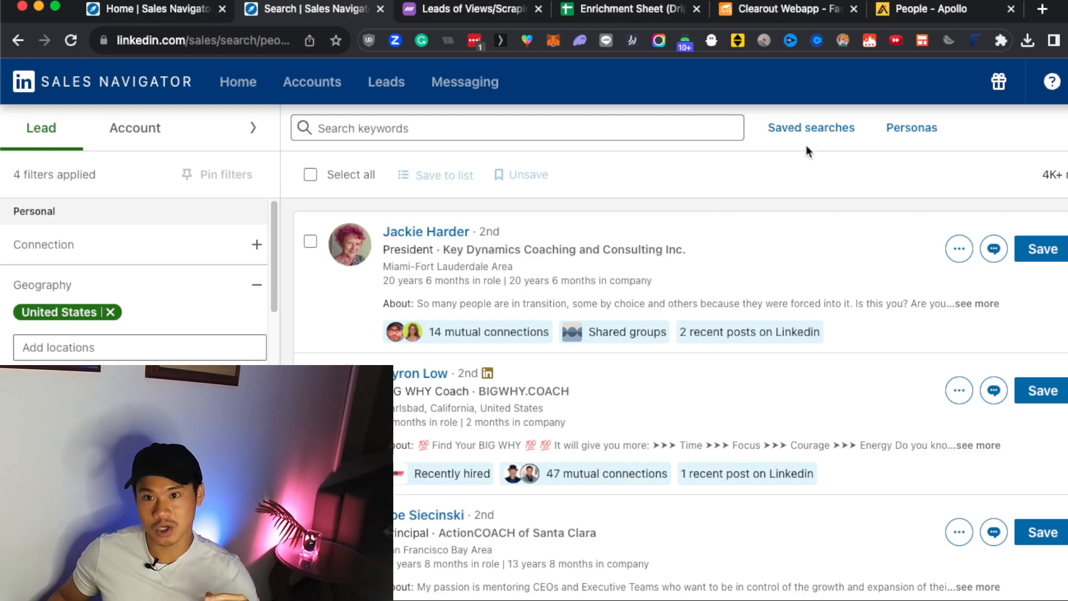
Review the saved lead searches, and look at the speaker lead list of the Views/Scraping Campaign in Dripify.
left_click(811, 129)
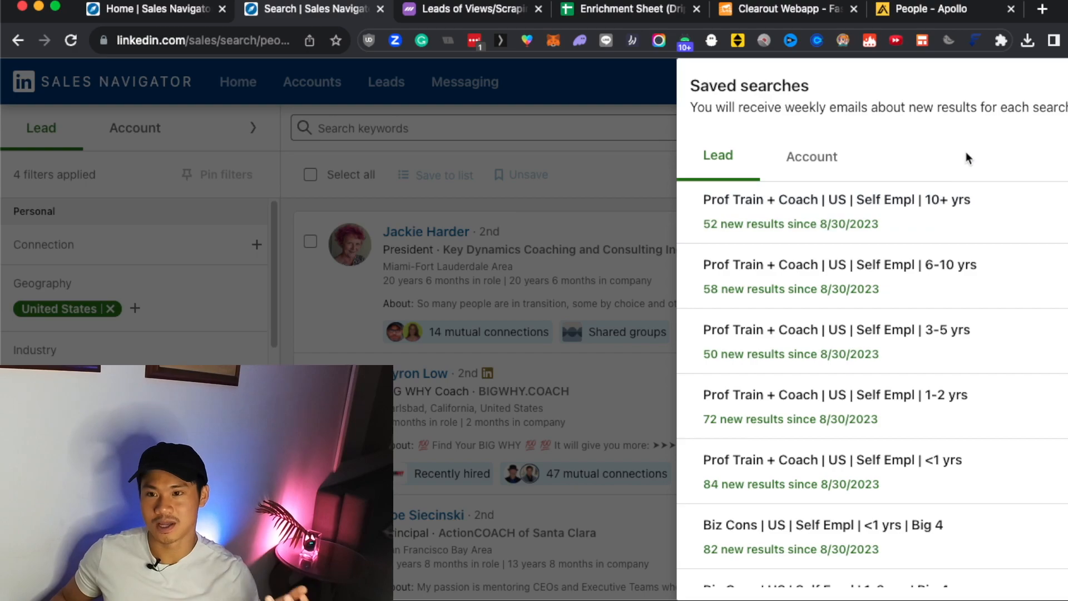
left_click(591, 128)
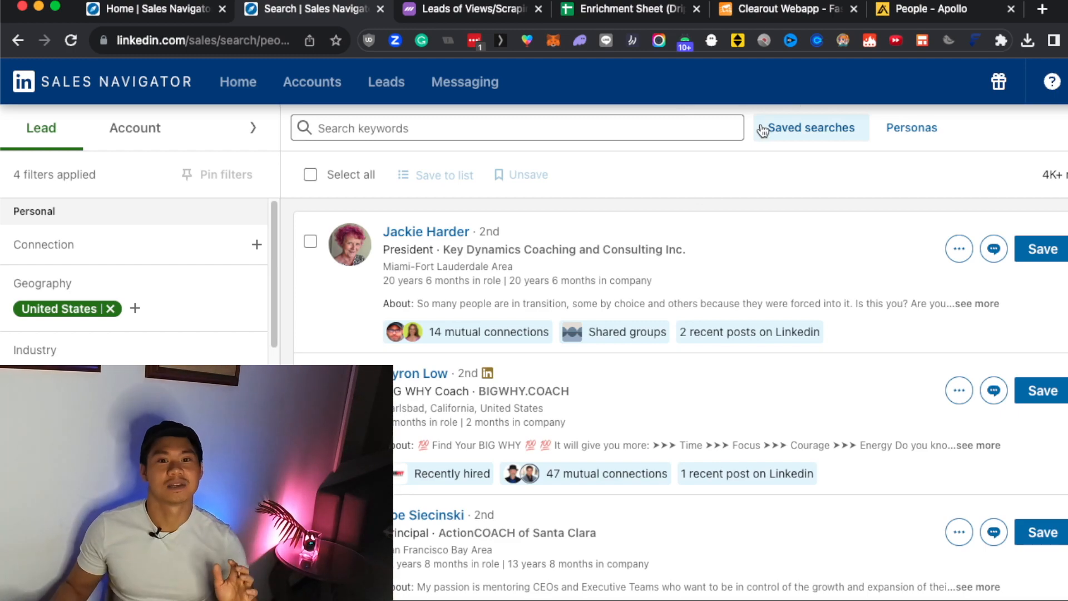
left_click(440, 9)
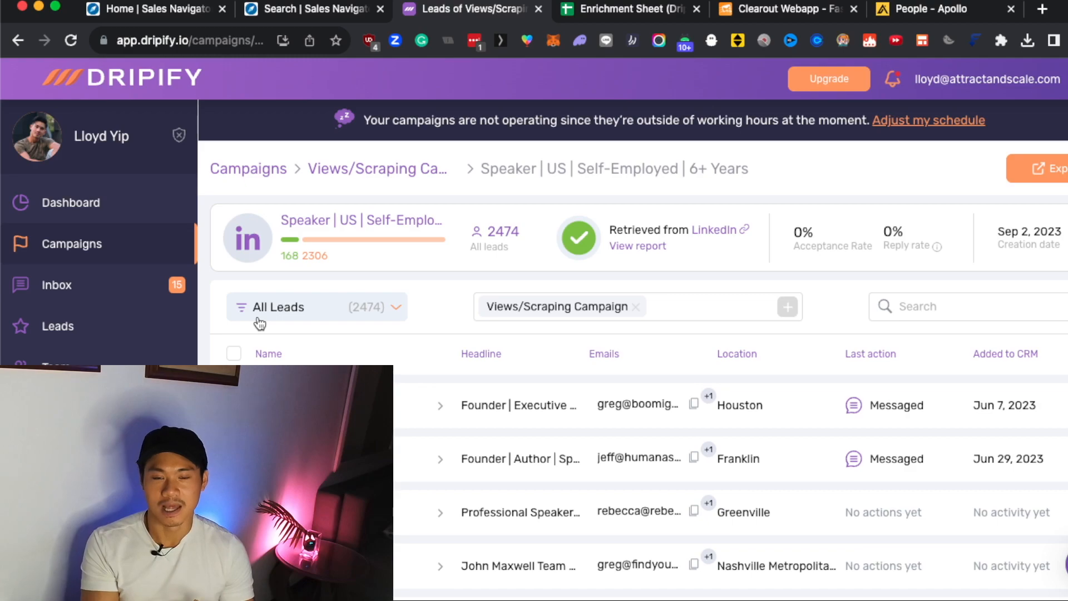
left_click(317, 13)
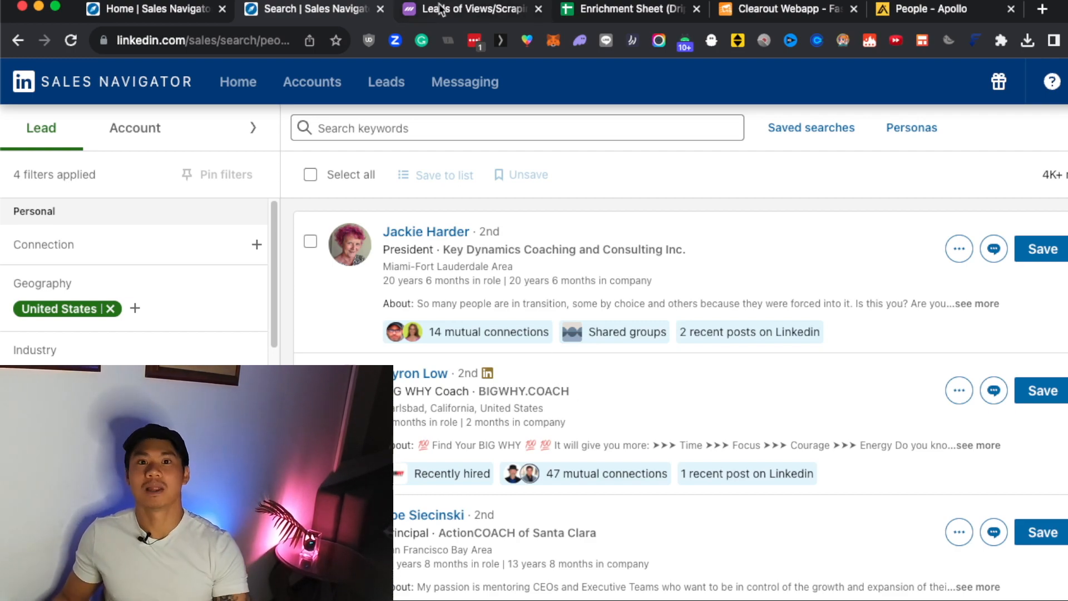
Switch to Dripify, go to the campaigns list and deactivate the Views/Scraping Campaign.
left_click(452, 16)
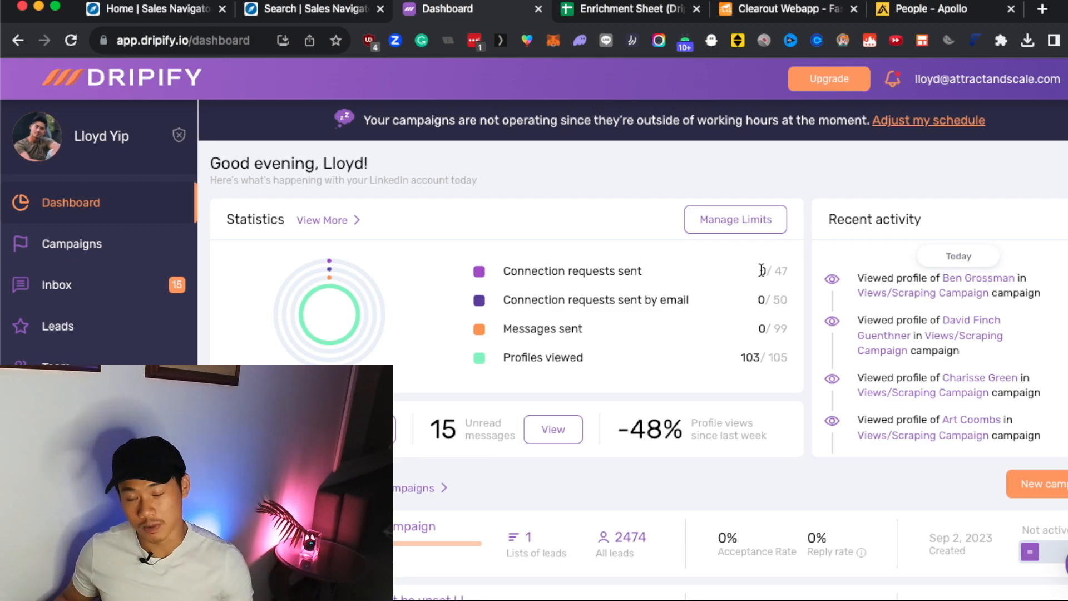
scroll(761, 271, "down", 6)
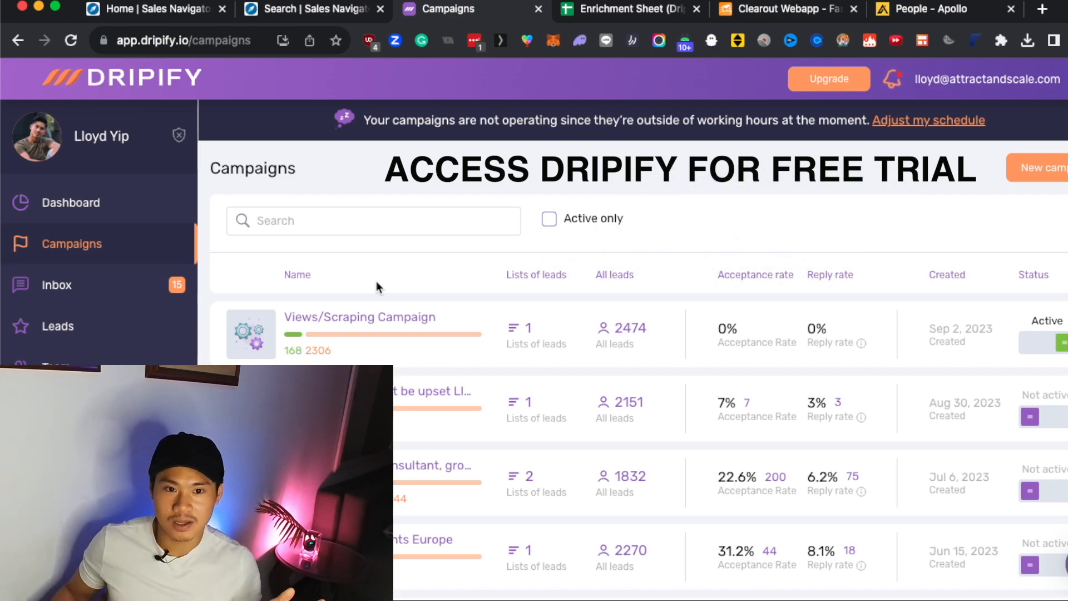
left_click(1062, 342)
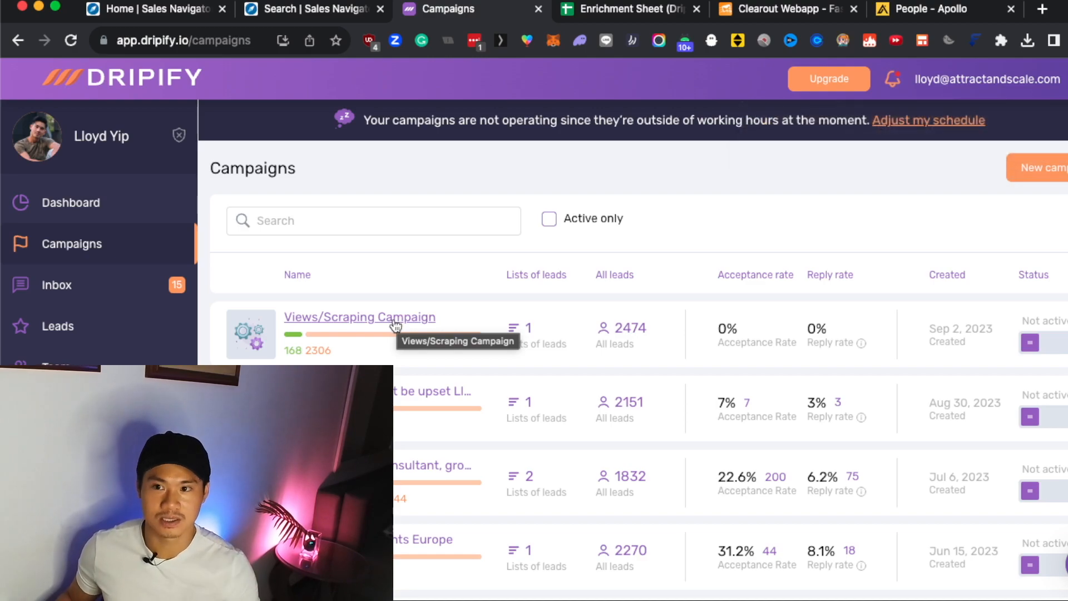
Start a new campaign with a lead list that uses the Sales Navigator search URL as its source.
left_click(1044, 177)
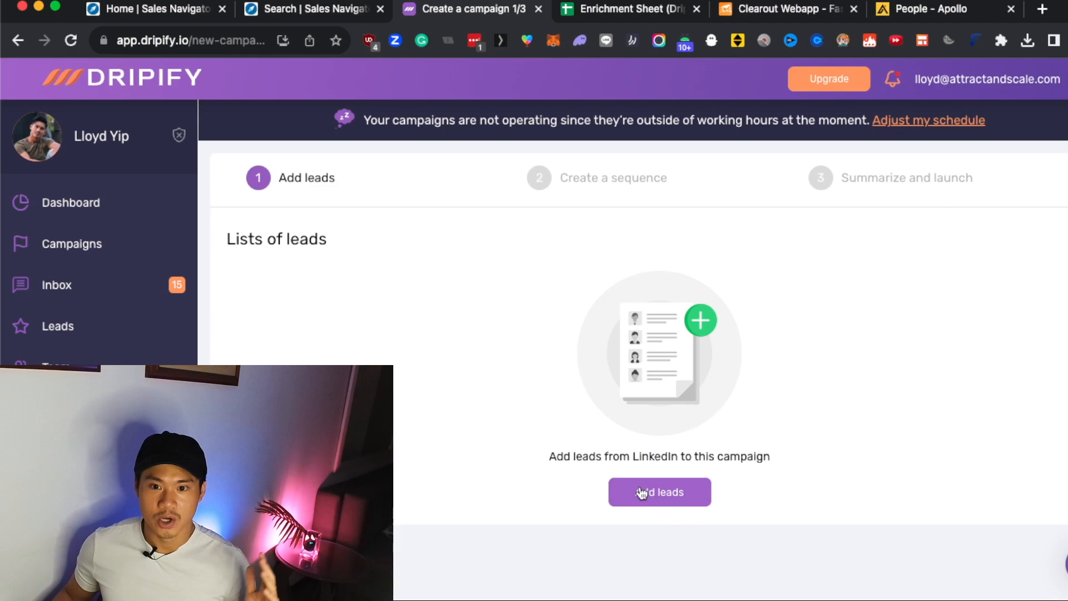
left_click(643, 495)
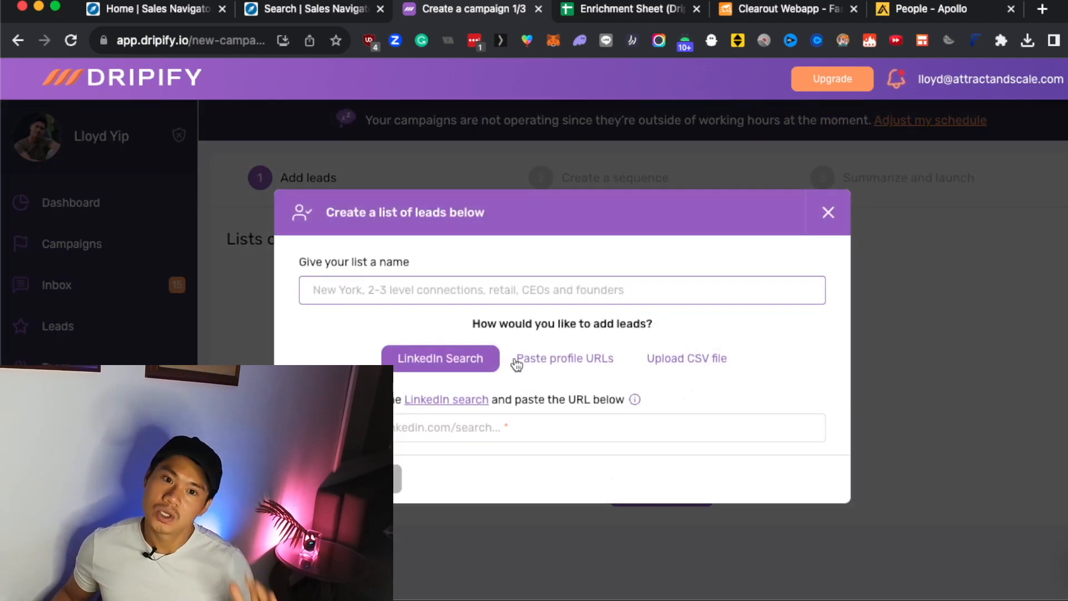
left_click(317, 9)
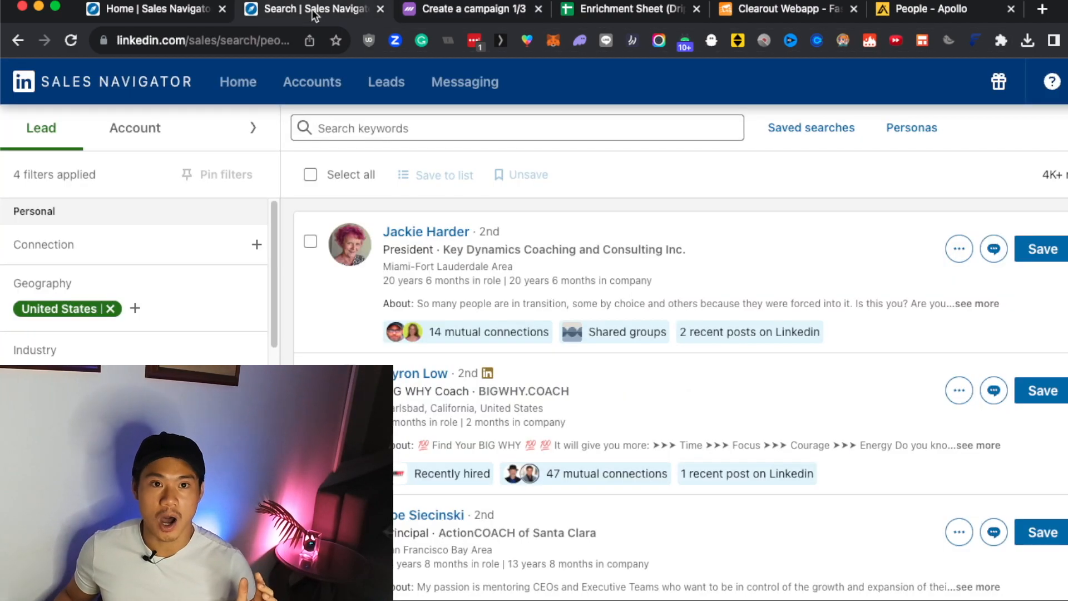
left_click(275, 47)
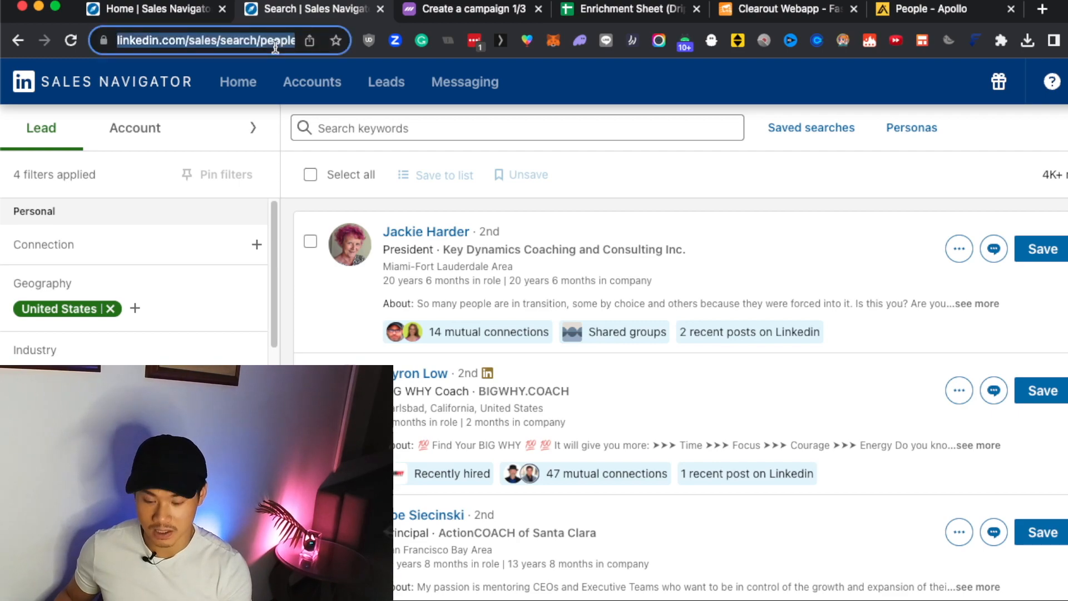
left_click(476, 9)
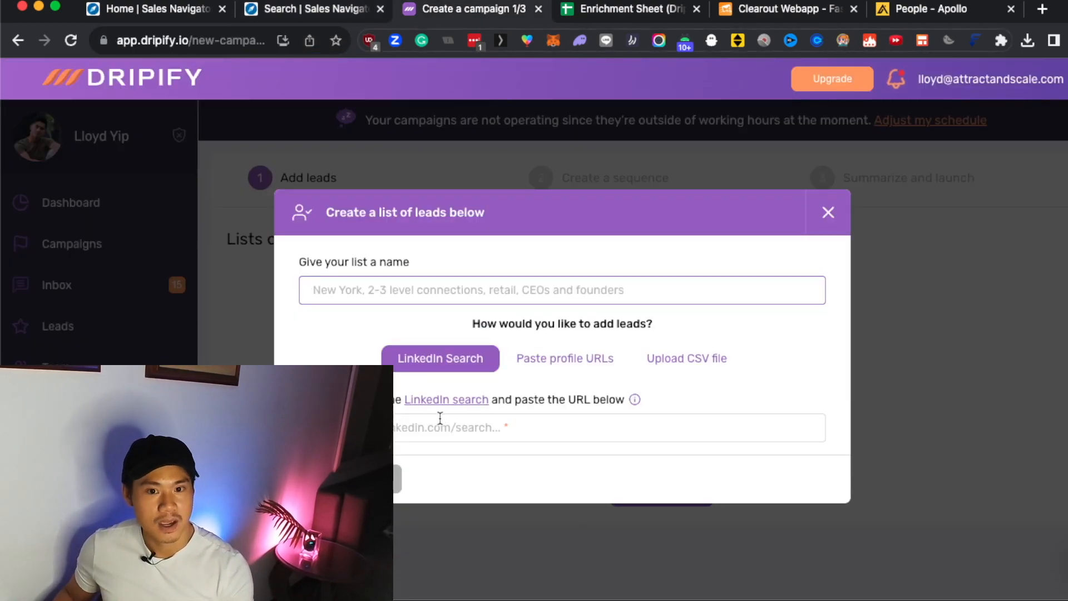
left_click(437, 423)
key("super+v")
Name the new lead list Scraping.
left_click(419, 293)
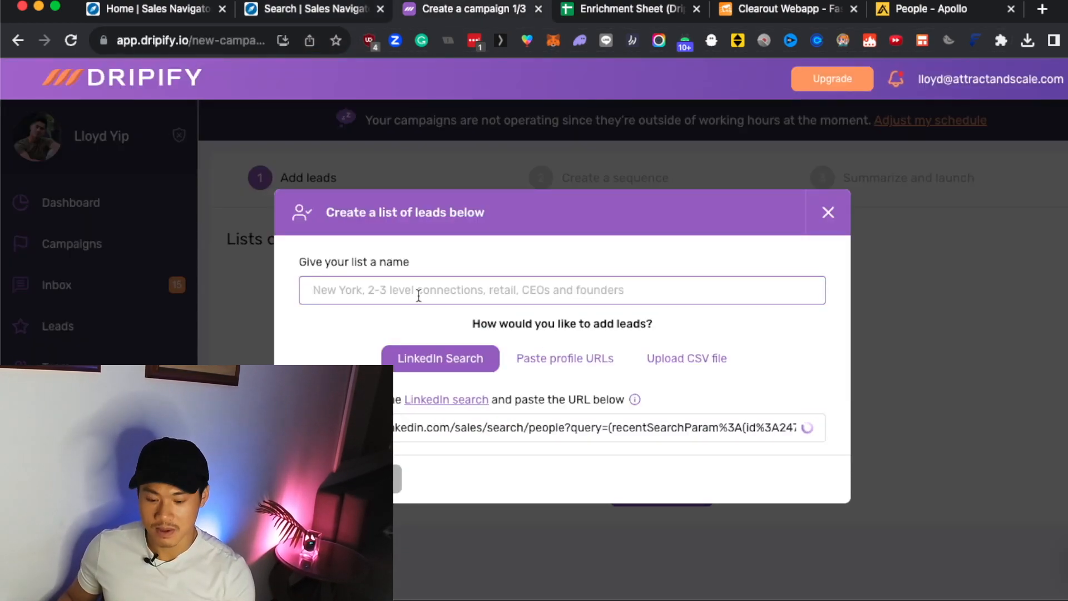
type("scraping C")
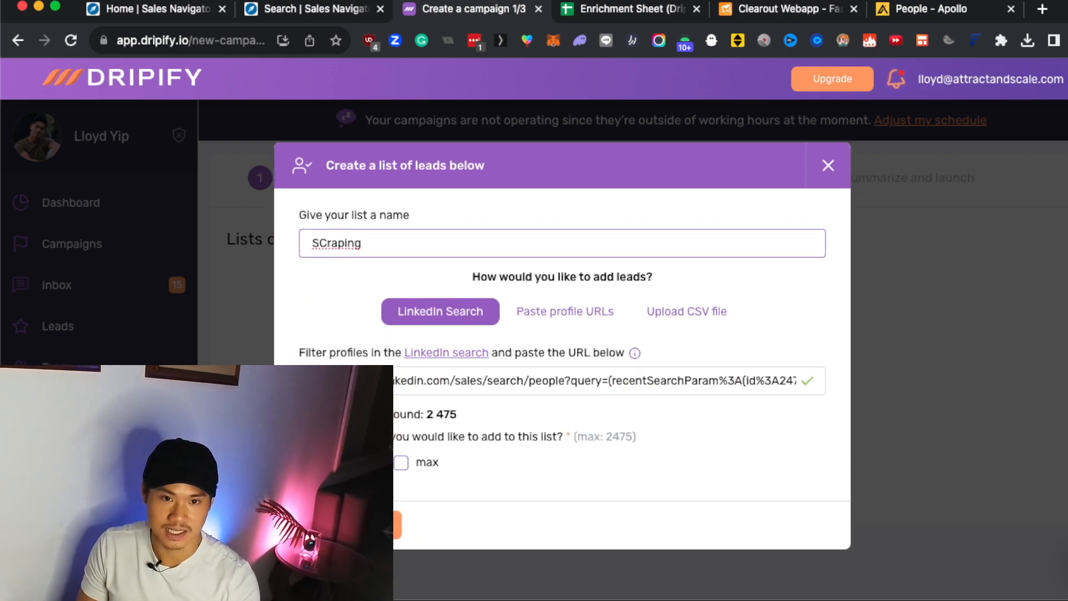
key("super+a")
type("Ca")
key("BackSpace")
key("BackSpace")
type("SCa")
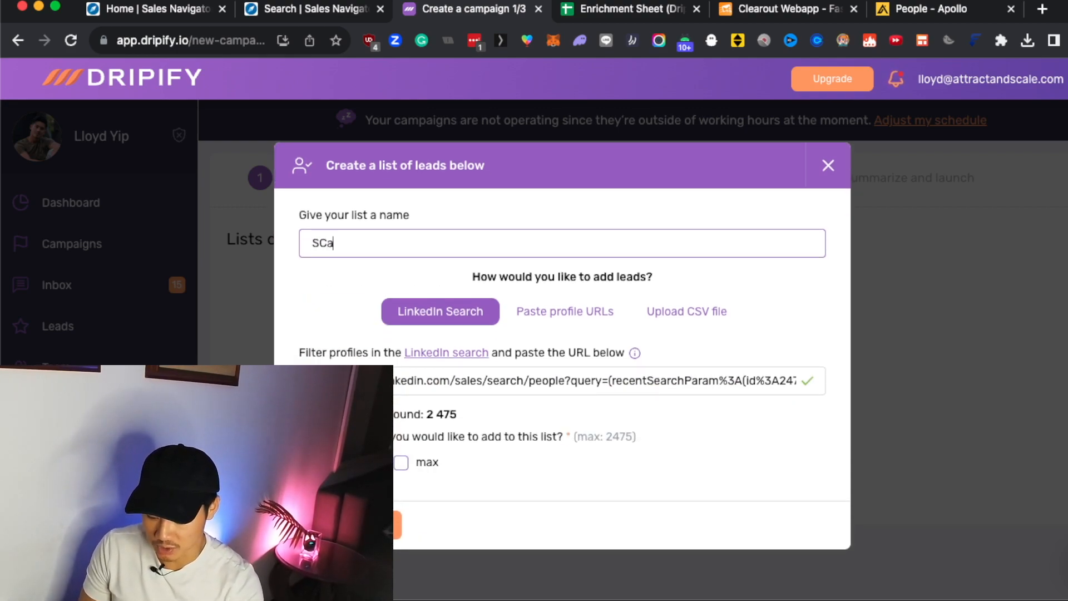
type("ping Ca")
key("BackSpace")
key("BackSpace")
key("BackSpace")
key("BackSpace")
key("BackSpace")
key("BackSpace")
key("BackSpace")
key("BackSpace")
key("BackSpace")
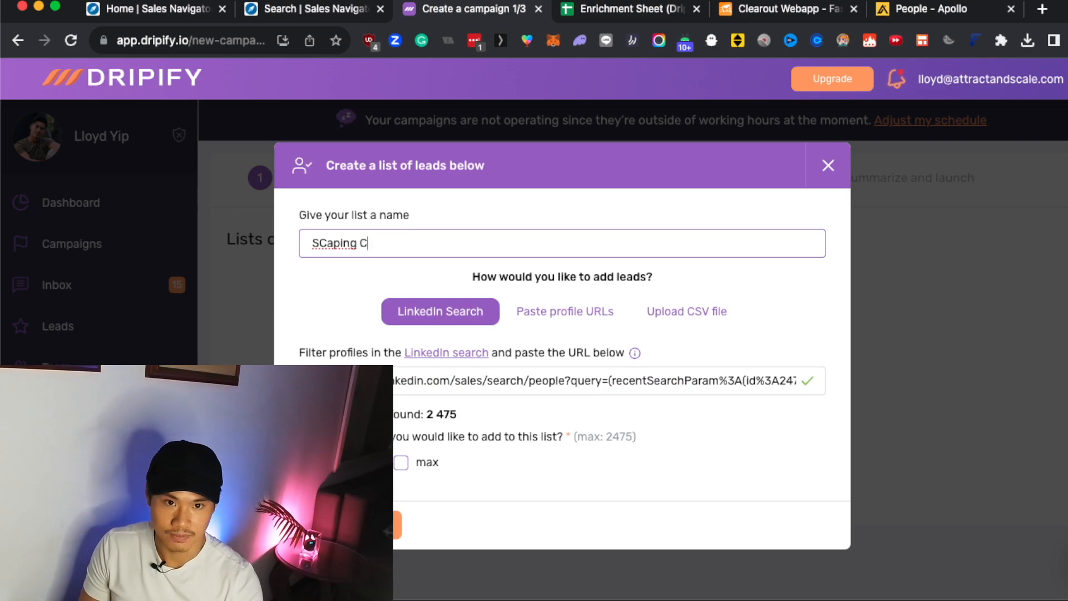
type("crao")
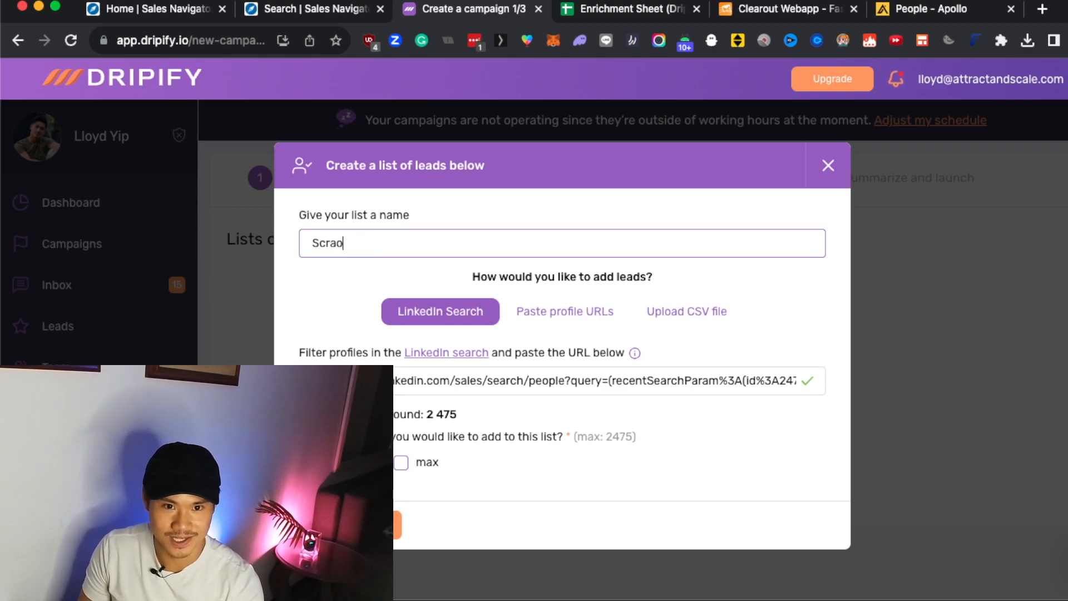
type("ug")
key("BackSpace")
key("BackSpace")
key("BackSpace")
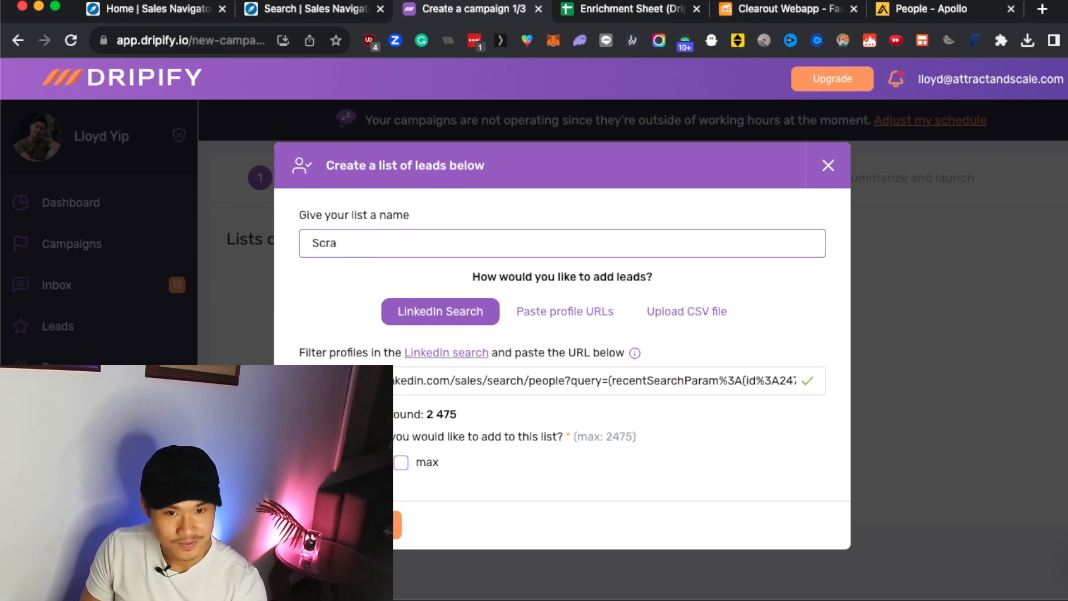
type("ping")
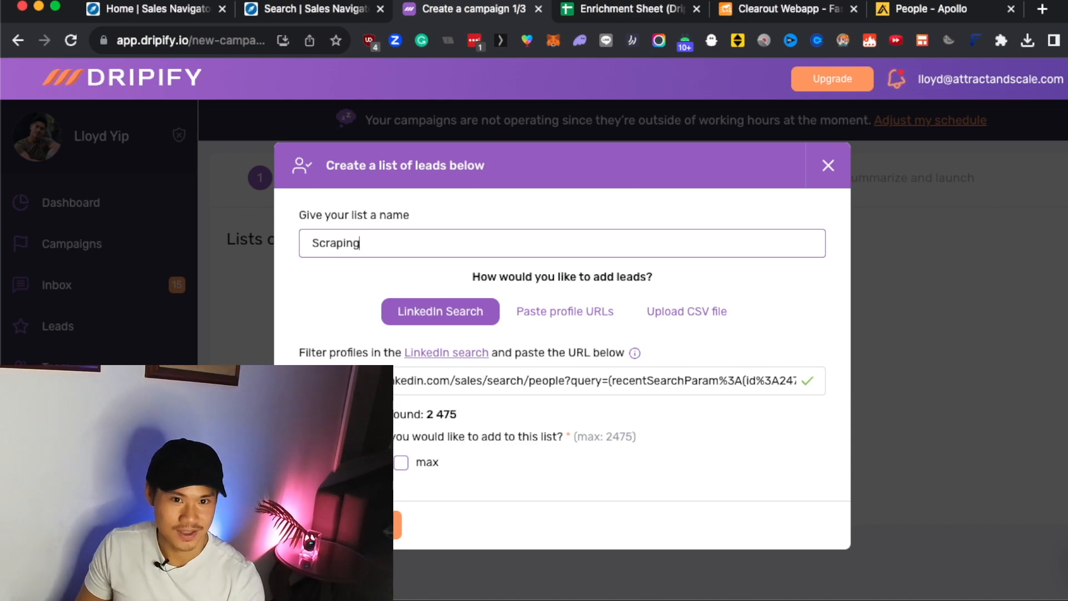
left_click(307, 306)
Set the lead list to add the maximum number of leads, and check how many leads the search offers.
left_click(402, 463)
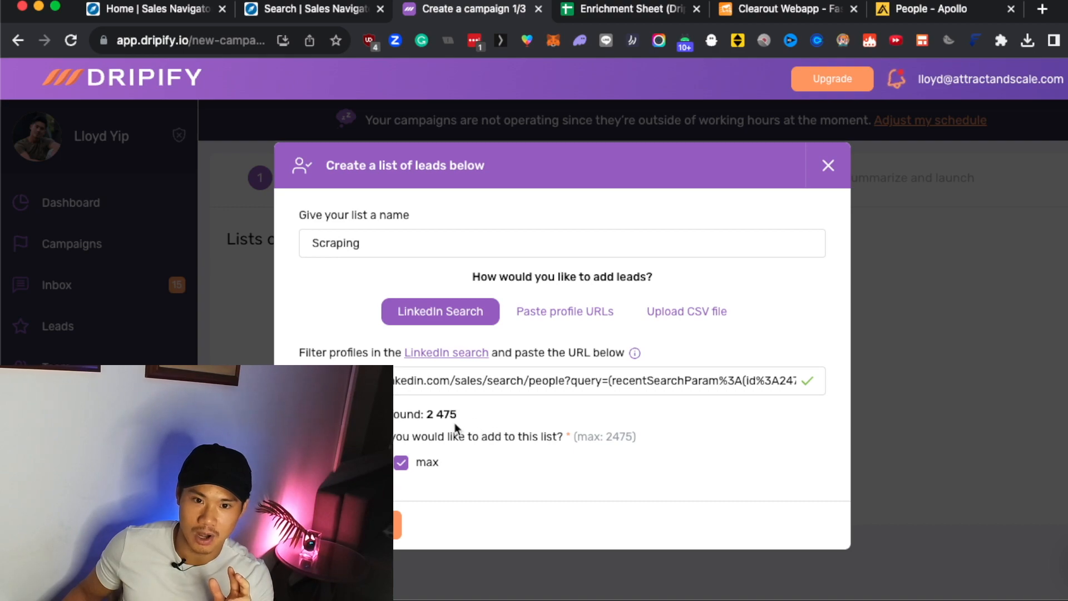
left_click_drag(431, 421, 484, 420)
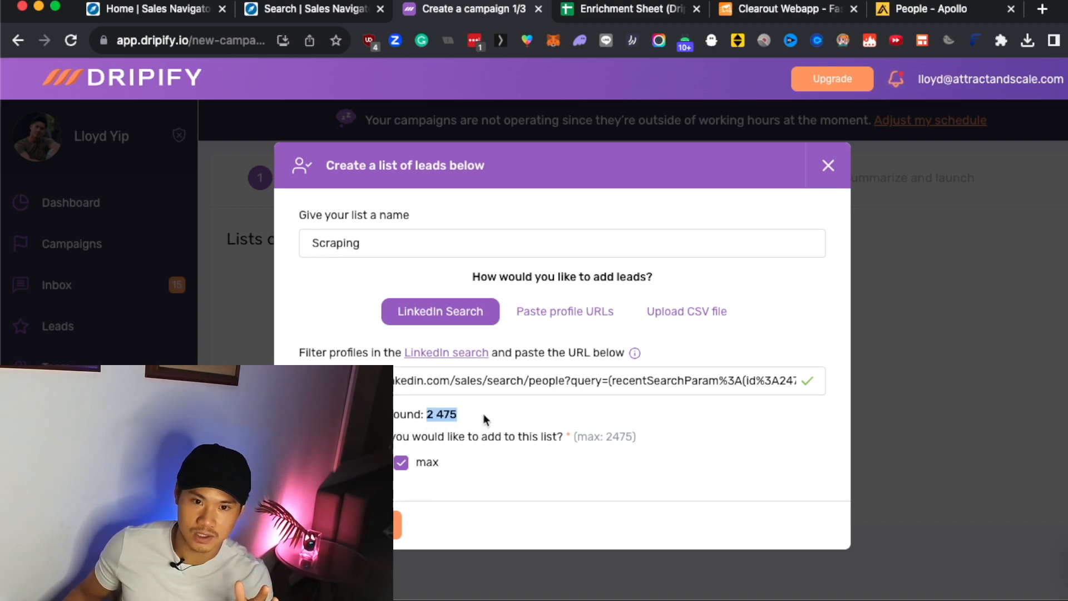
left_click(479, 419)
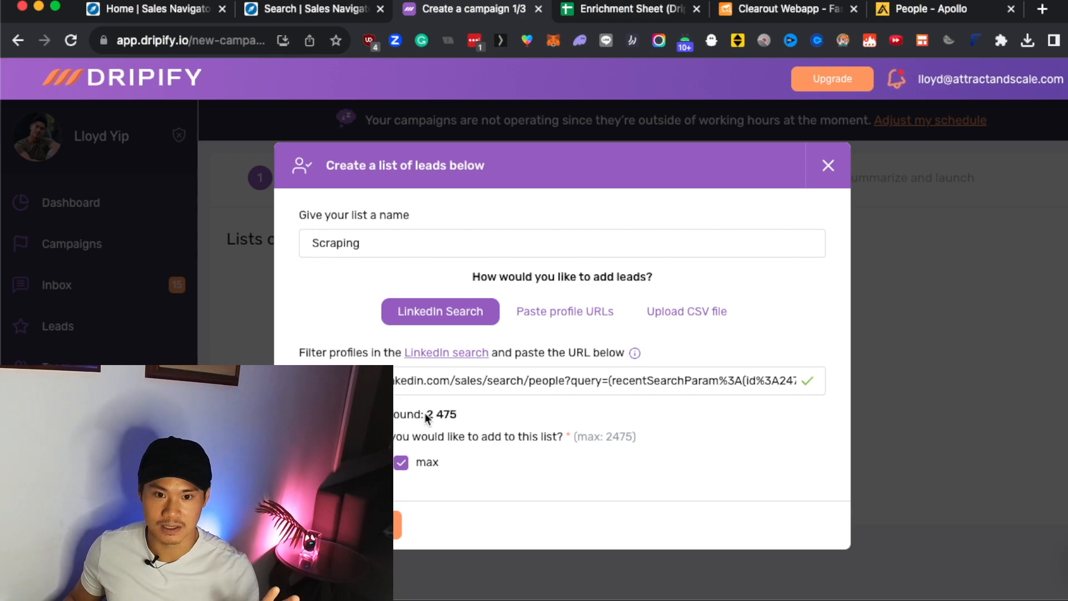
left_click_drag(458, 415, 422, 414)
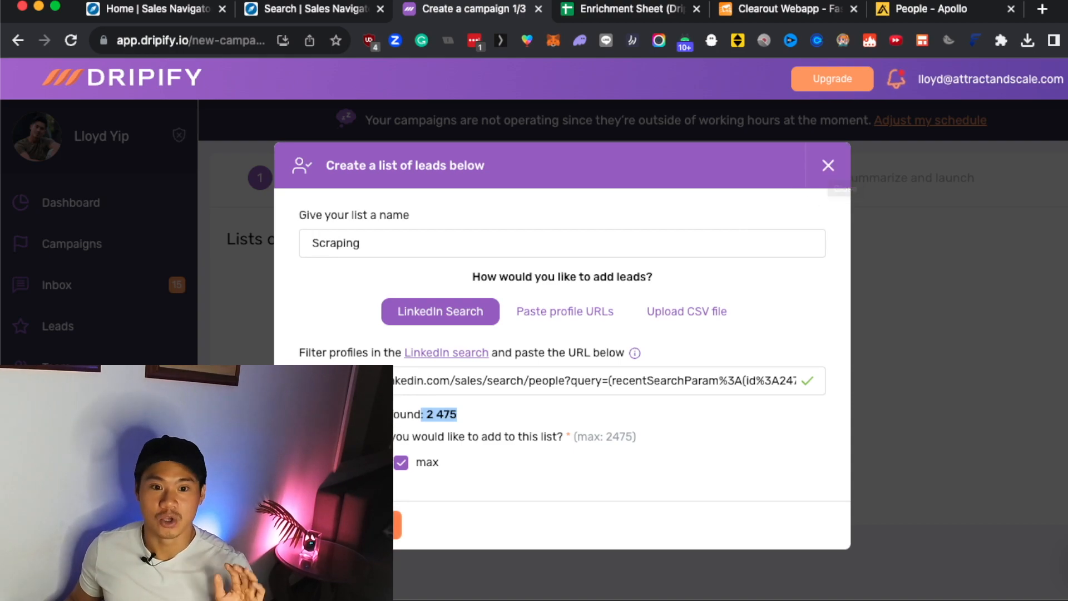
Close the lead list without creating it, and leave the new campaign without saving a draft.
left_click(828, 165)
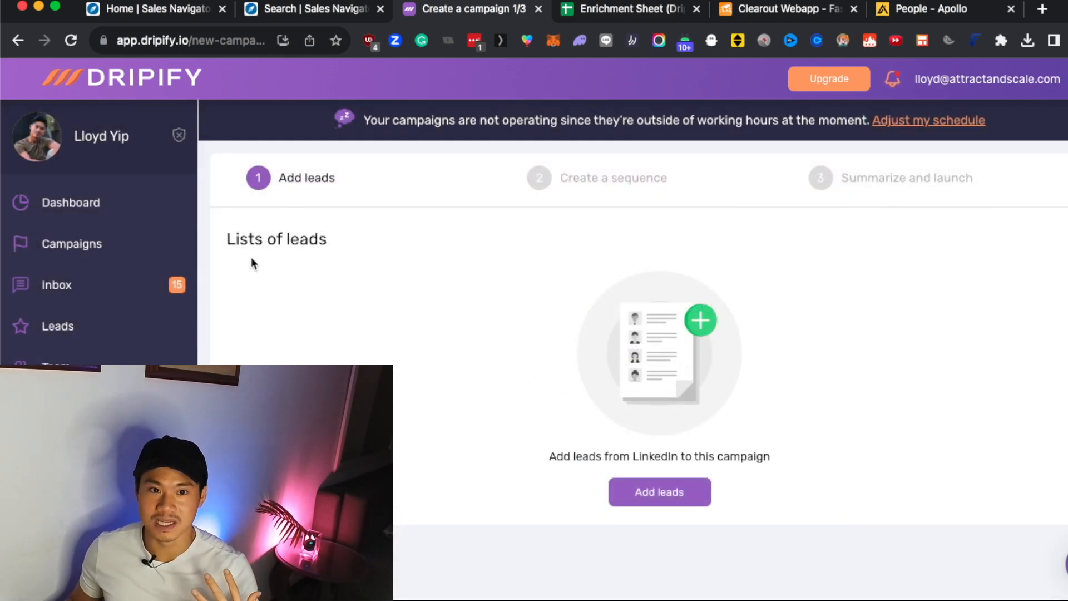
left_click(86, 255)
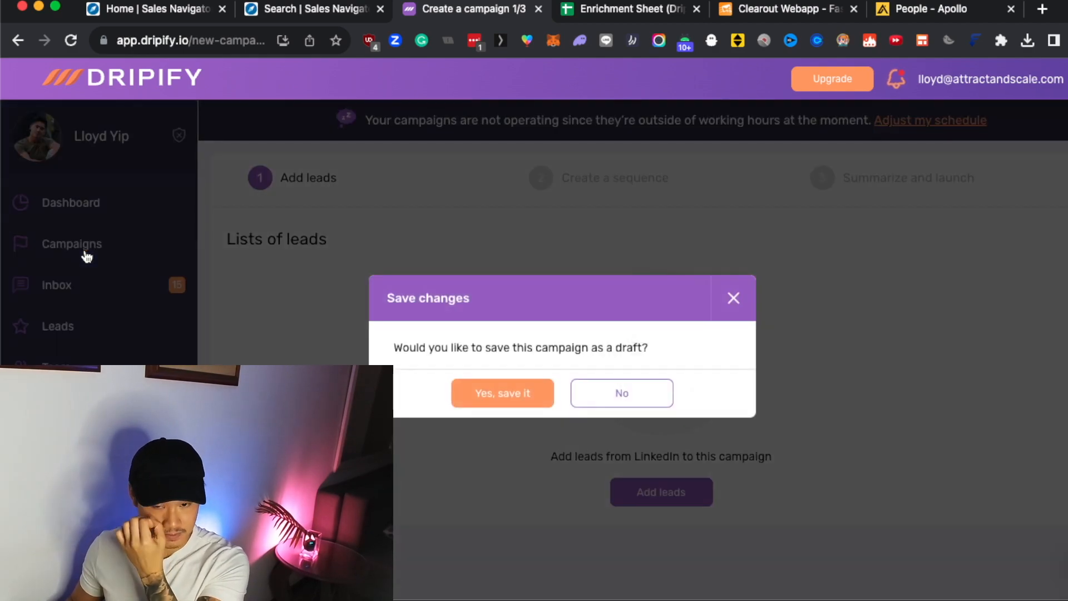
left_click(592, 392)
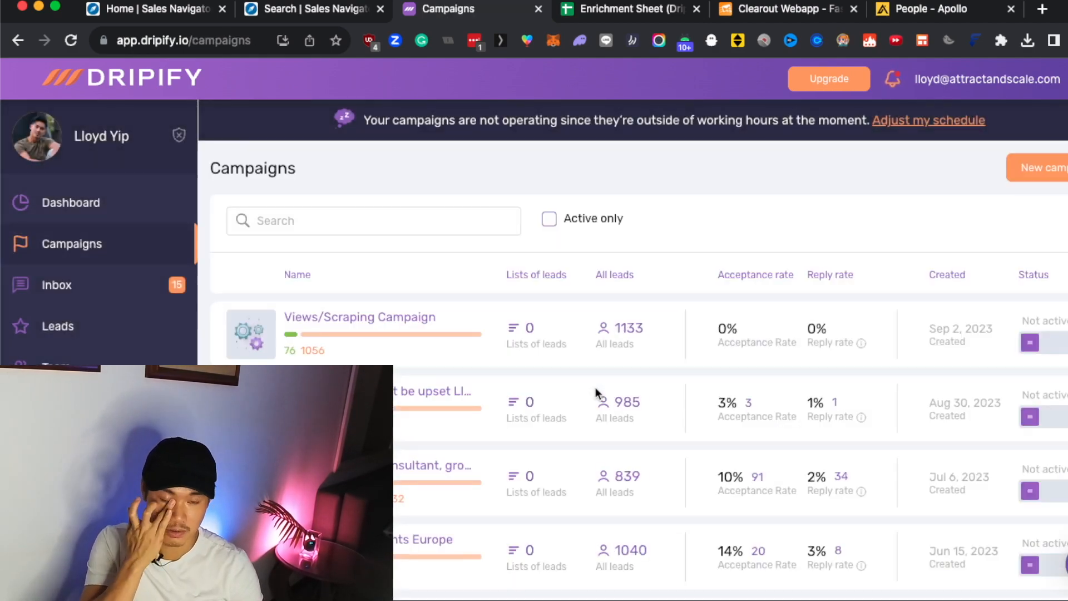
Open the lead list of the Views/Scraping Campaign and look through the emails collected for its leads.
left_click(370, 322)
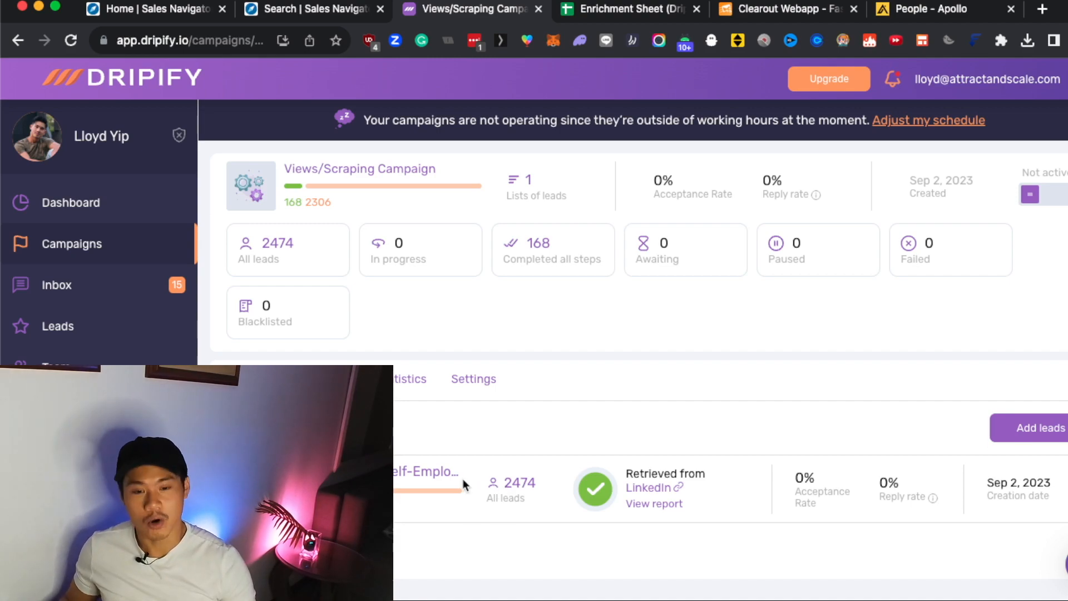
left_click(426, 472)
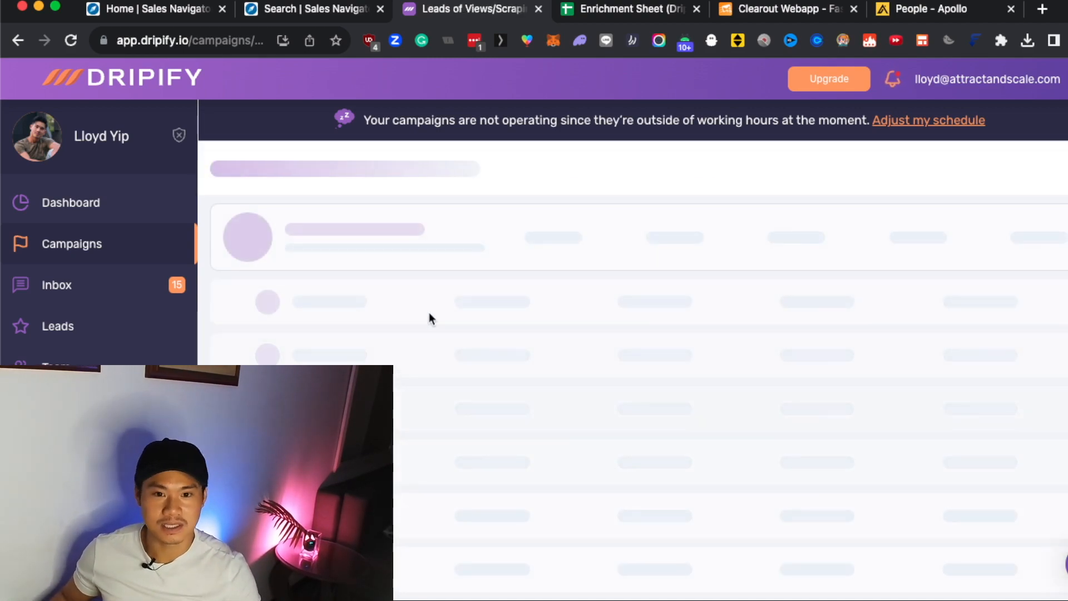
scroll(456, 446, "down", 1)
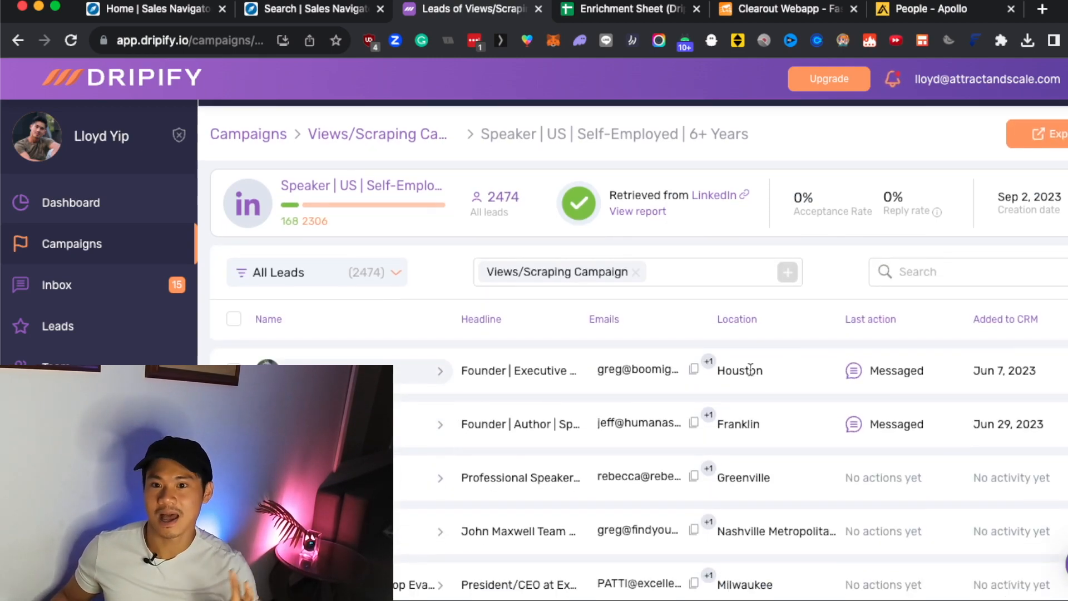
scroll(644, 382, "down", 20)
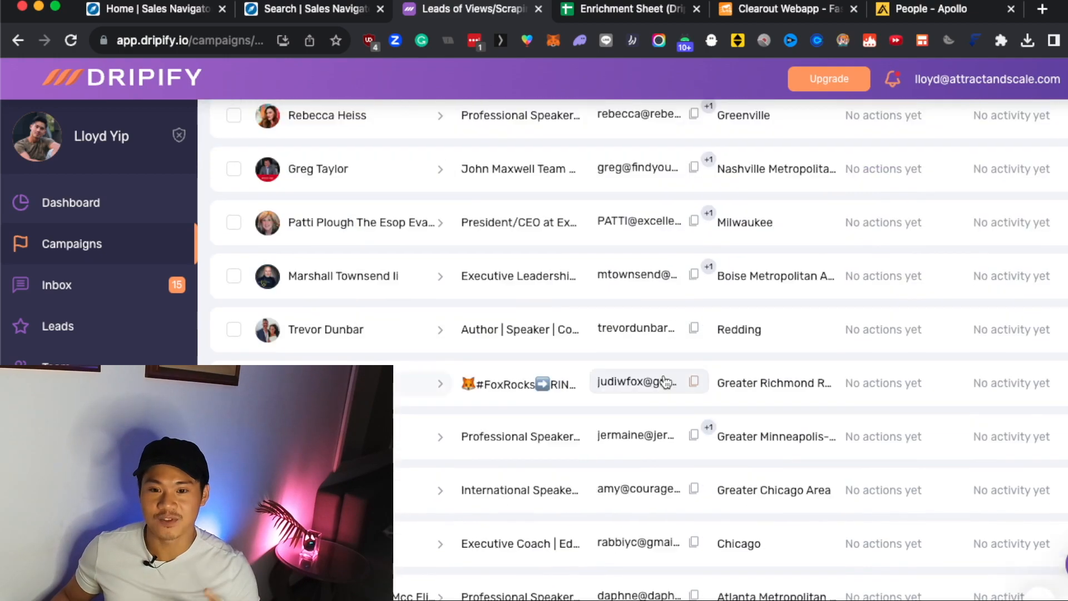
scroll(649, 392, "down", 10)
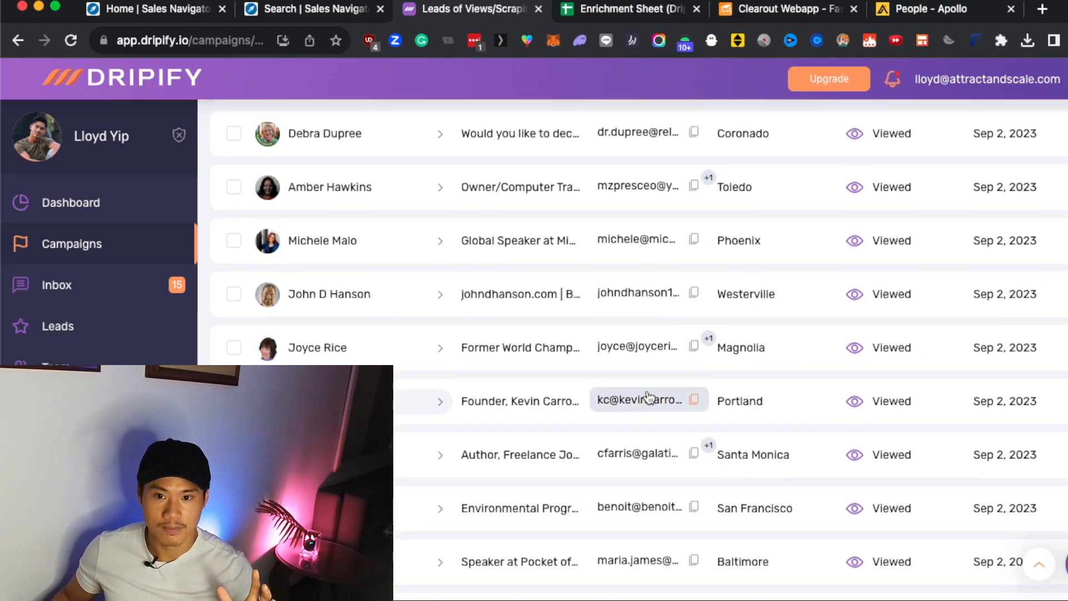
scroll(649, 398, "up", 10)
scroll(656, 370, "down", 20)
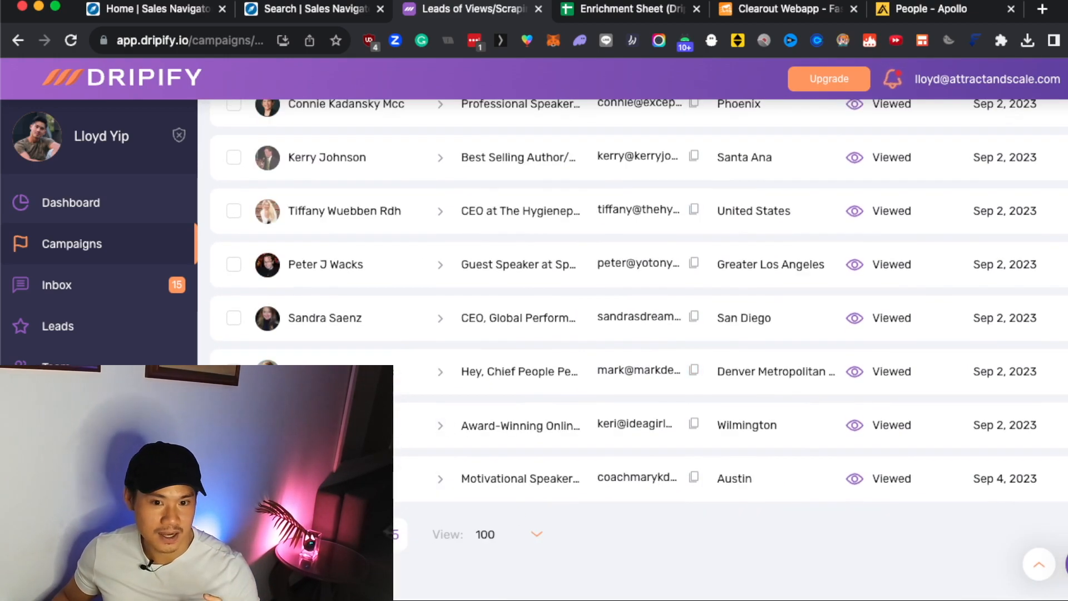
Go to the last page of the lead list and examine which leads have no email.
left_click(394, 534)
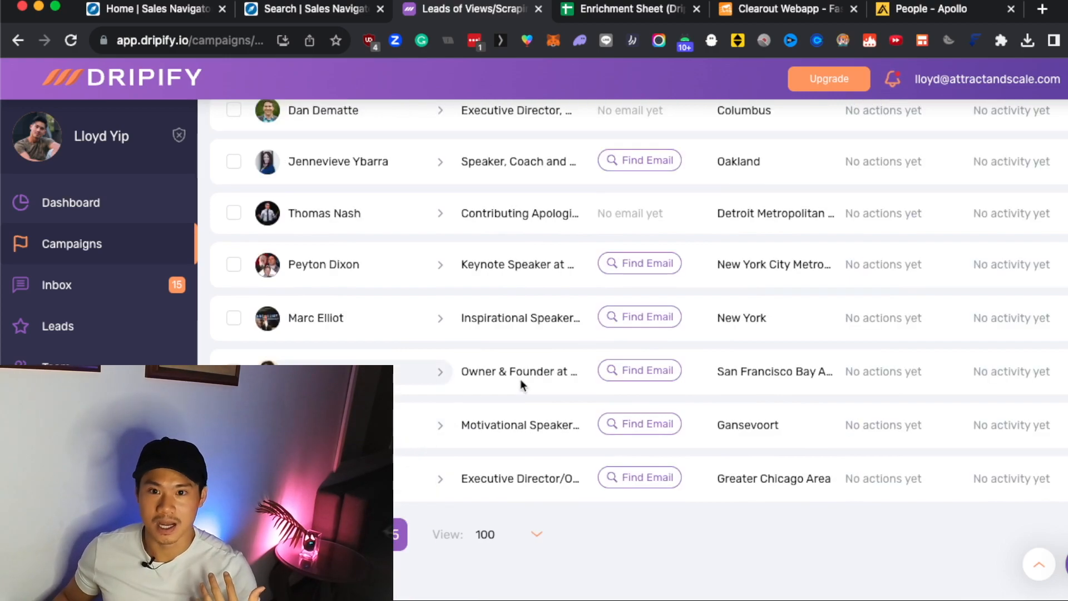
scroll(563, 361, "up", 3)
scroll(563, 355, "up", 15)
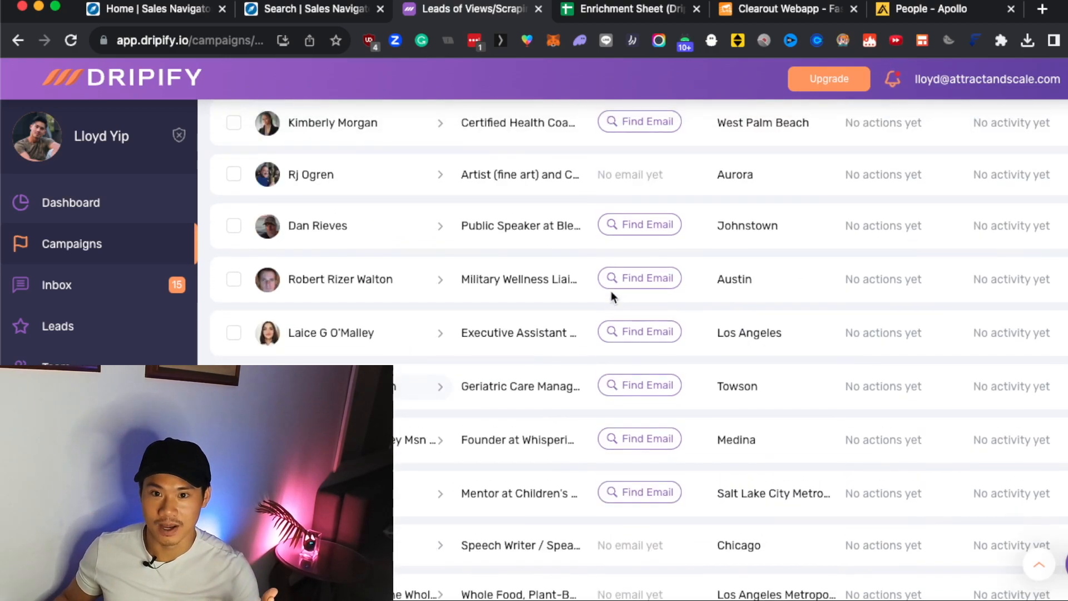
scroll(622, 285, "up", 15)
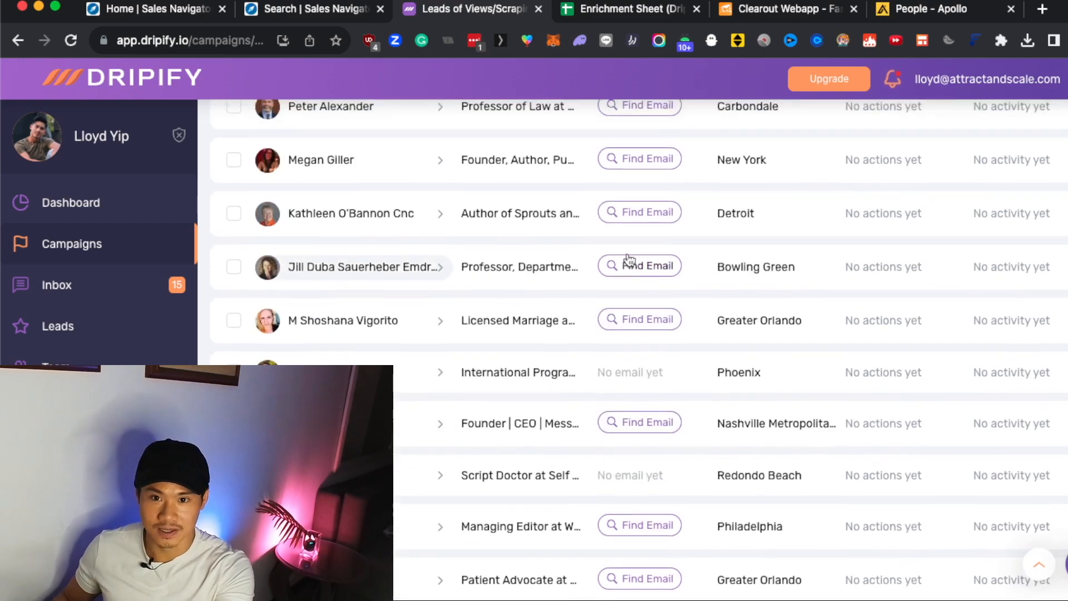
scroll(629, 253, "up", 5)
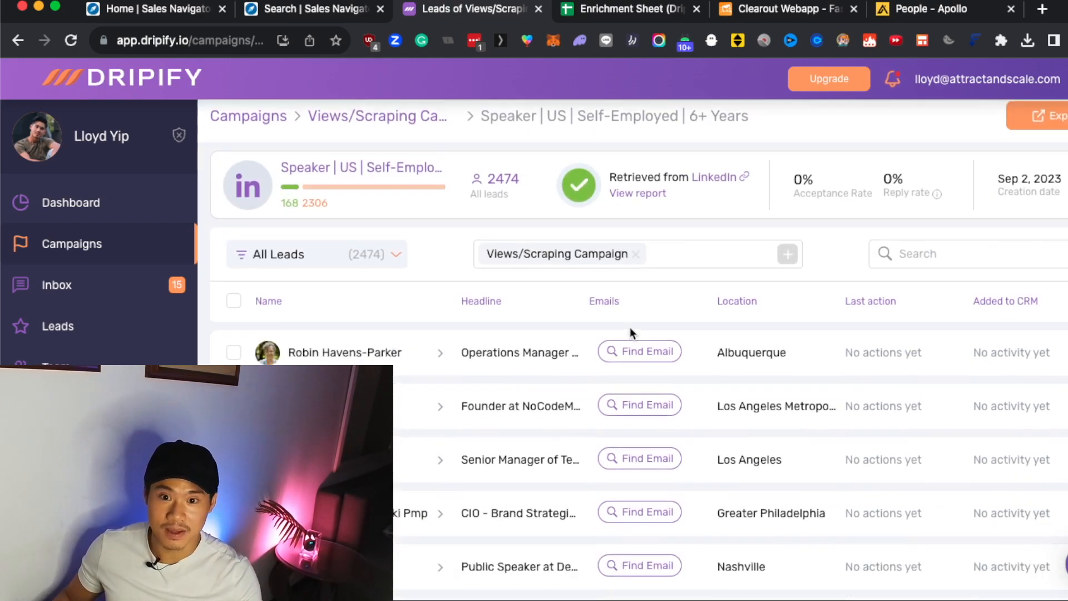
scroll(634, 300, "down", 3)
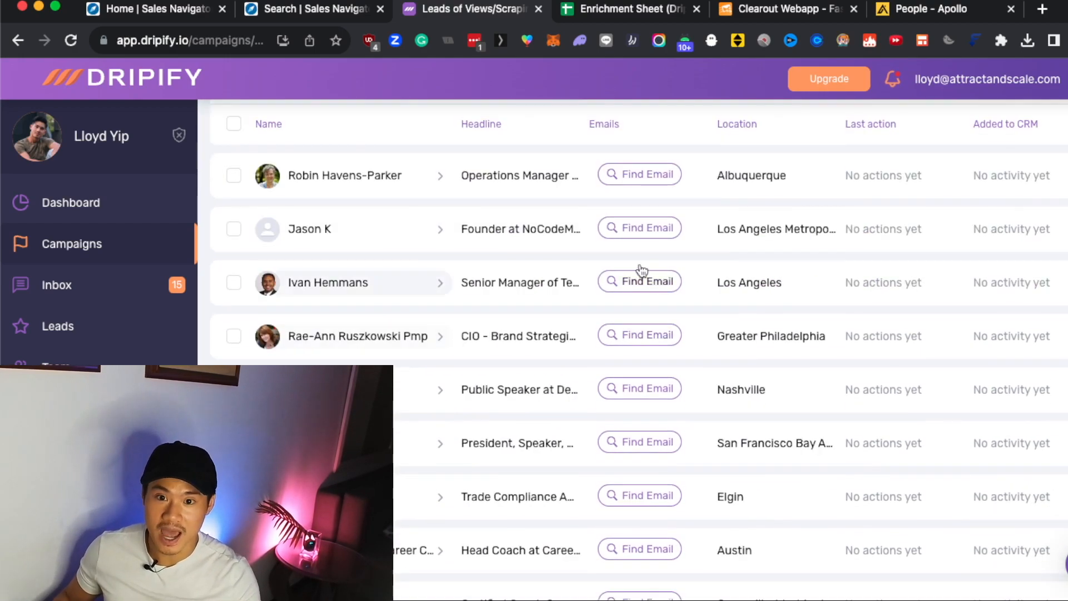
Request an email lookup for each of the first eight leads on the last page.
left_click(638, 181)
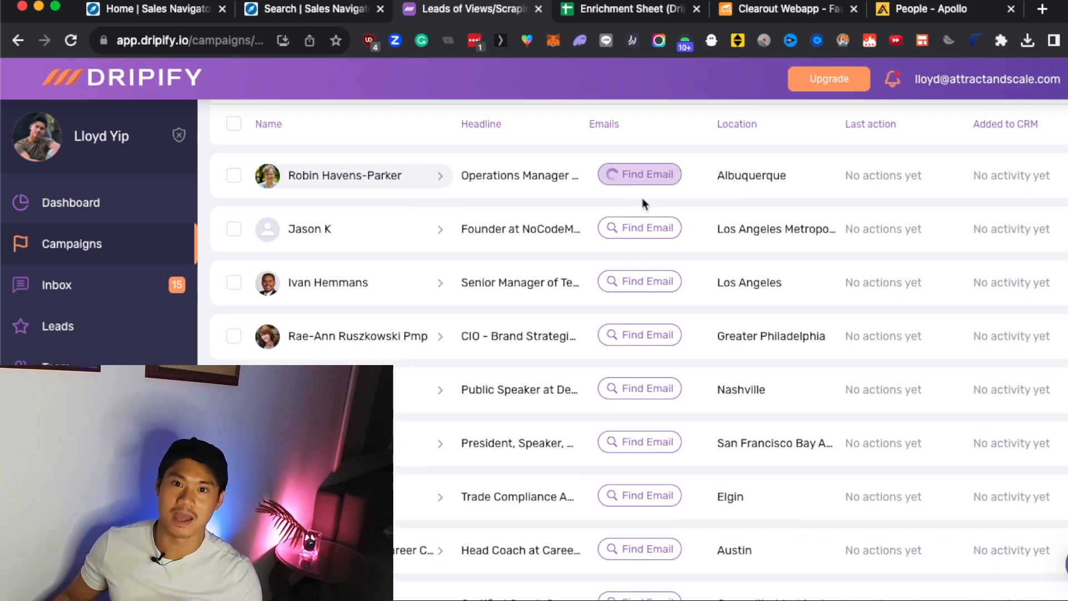
left_click(636, 237)
left_click(635, 283)
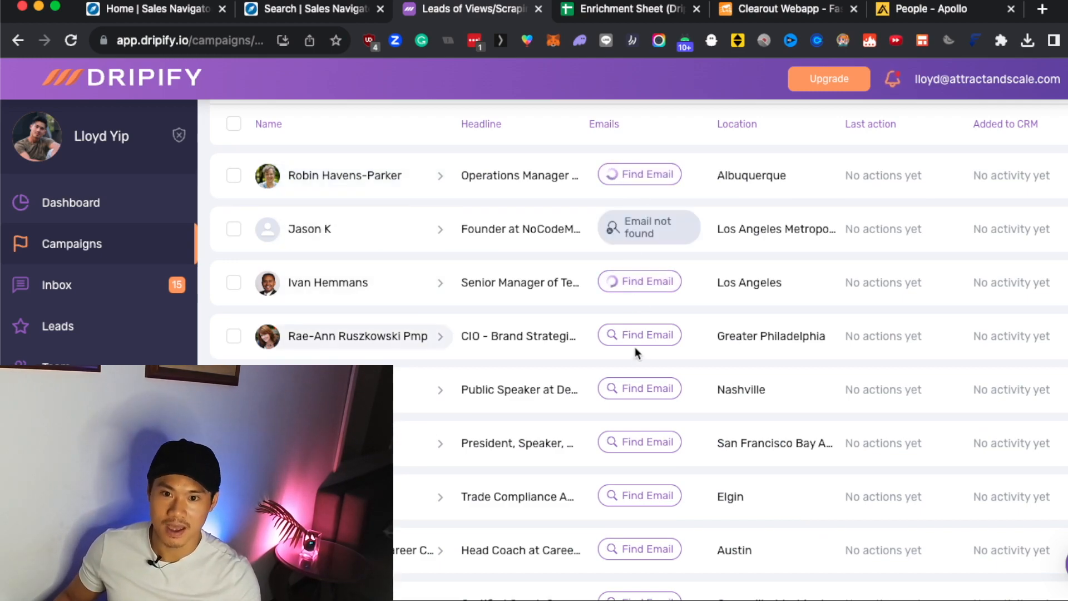
left_click(637, 344)
left_click(639, 390)
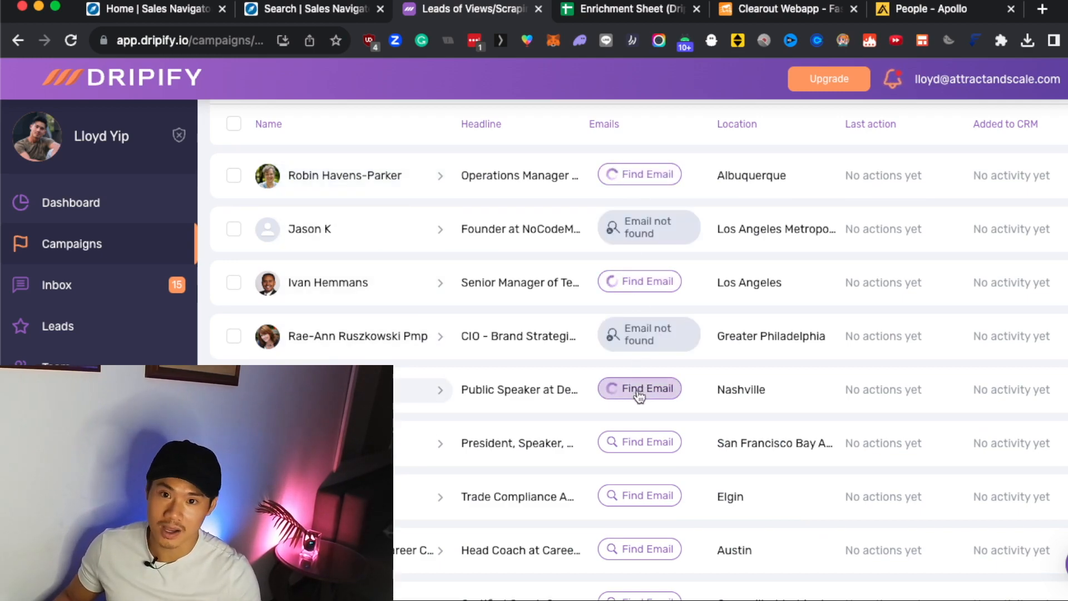
left_click(639, 443)
left_click(640, 492)
left_click(635, 549)
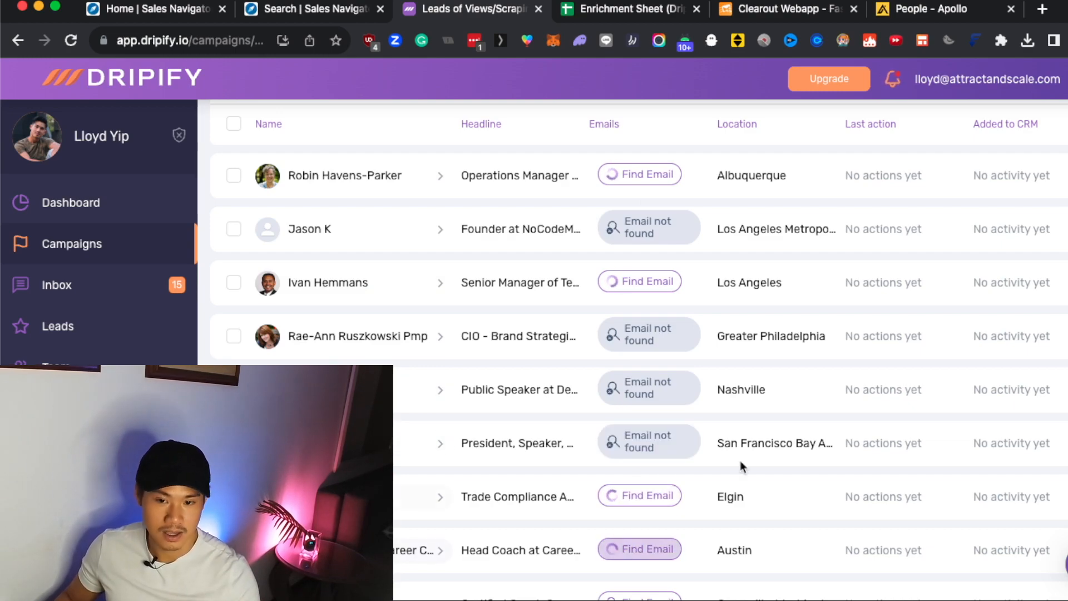
Check the email lookup results for the first eight leads and browse the rest of the page.
scroll(770, 419, "down", 1)
scroll(770, 423, "down", 1)
scroll(749, 406, "down", 1)
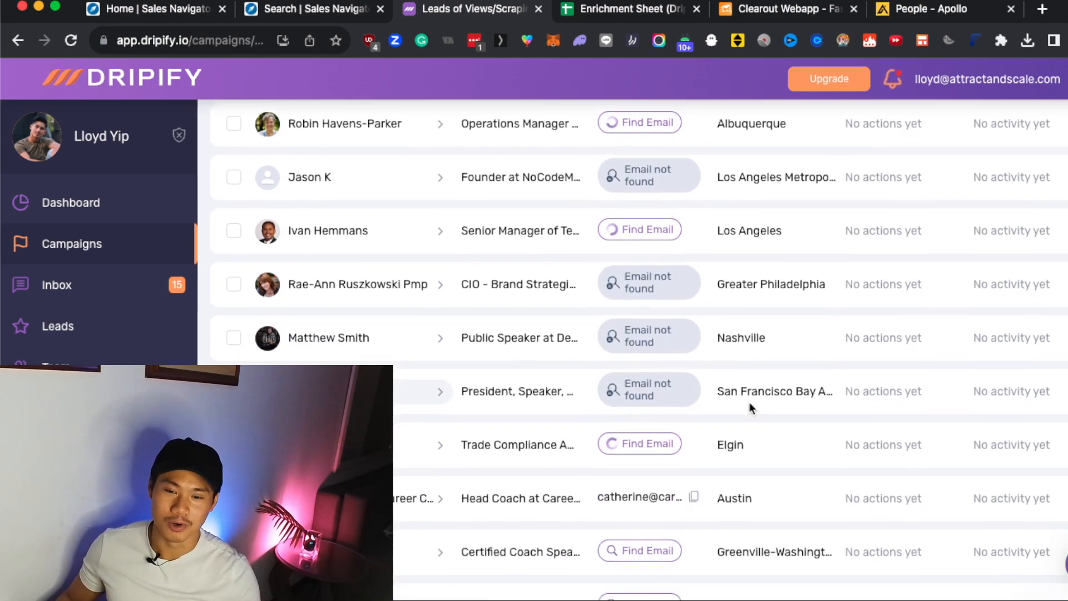
scroll(686, 435, "down", 1)
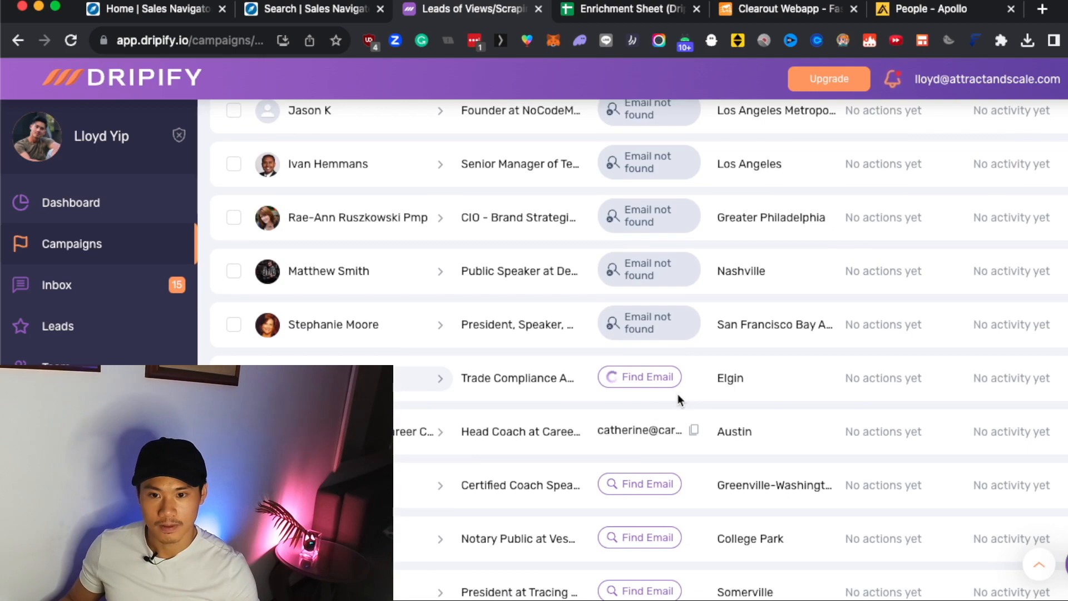
scroll(676, 389, "down", 1)
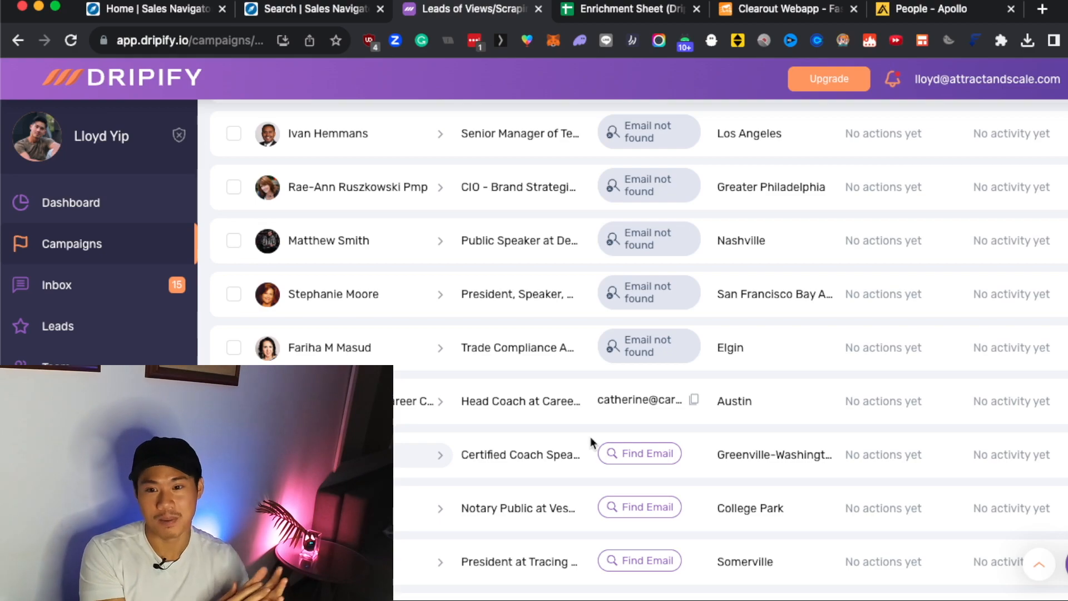
scroll(591, 441, "down", 5)
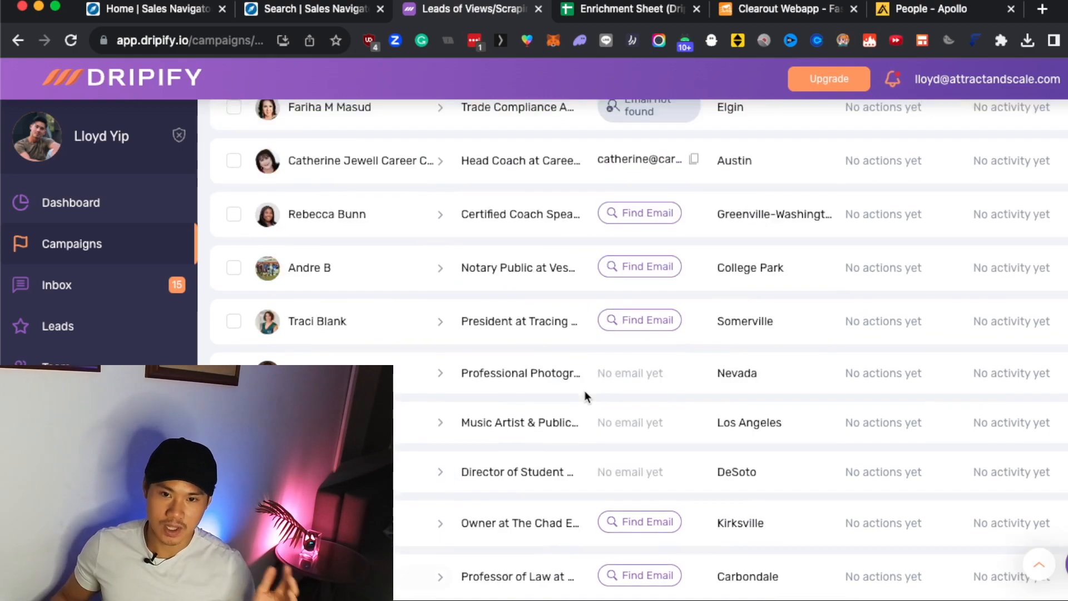
scroll(585, 389, "up", 4)
scroll(586, 386, "down", 10)
scroll(608, 416, "down", 15)
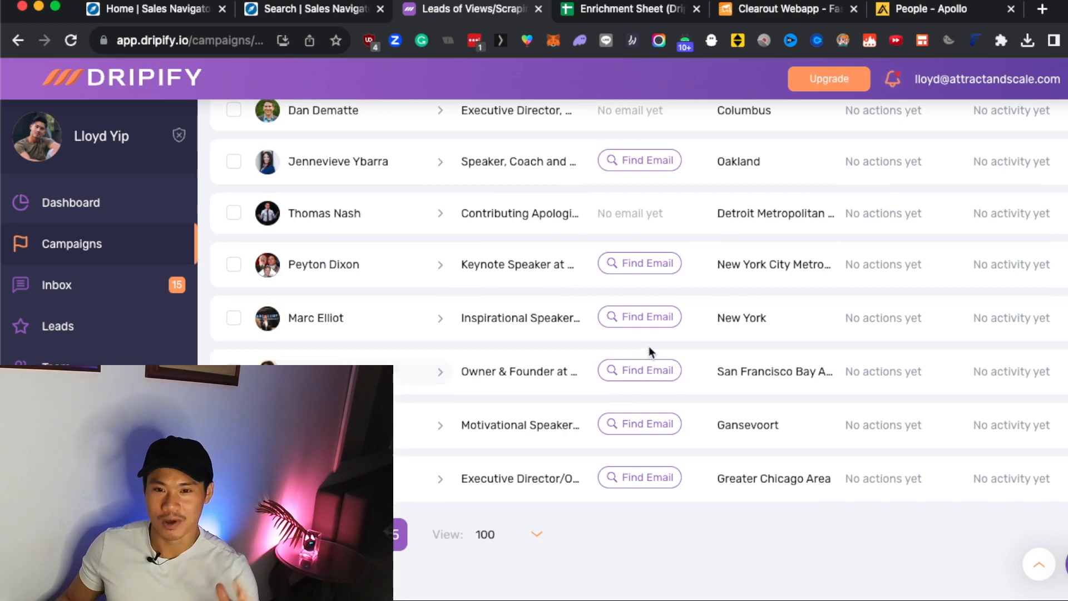
Request an email lookup for each of the last five leads on the page.
left_click(644, 477)
left_click(642, 424)
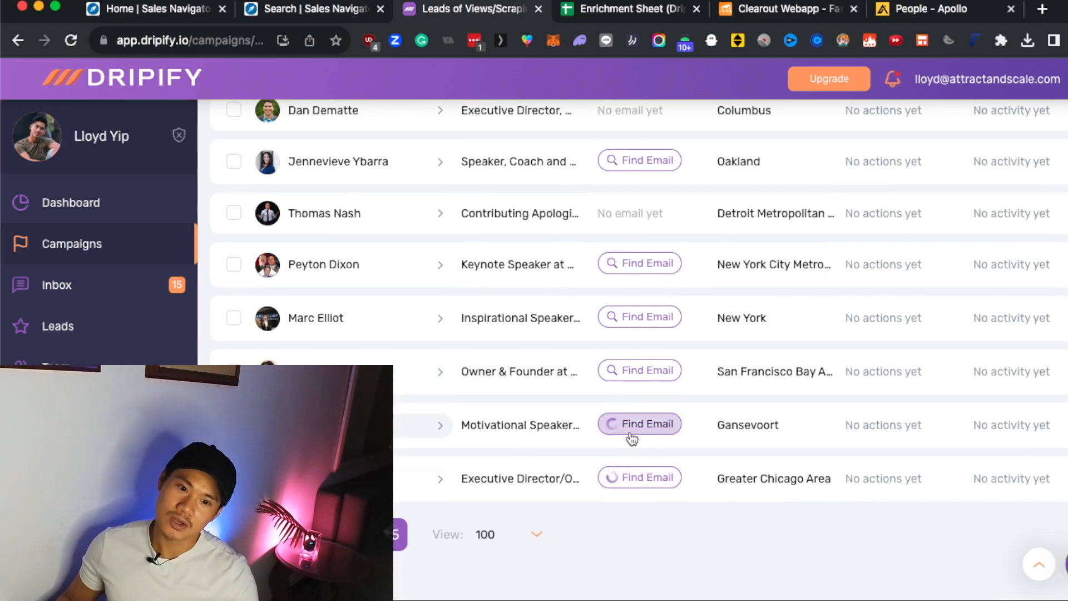
left_click(618, 370)
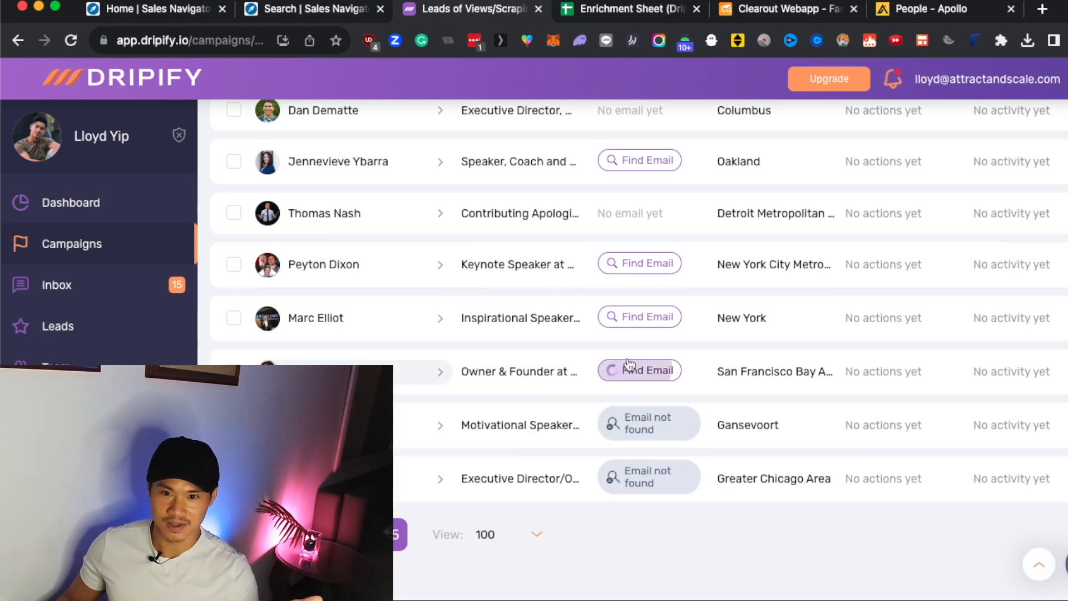
left_click(649, 318)
left_click(656, 271)
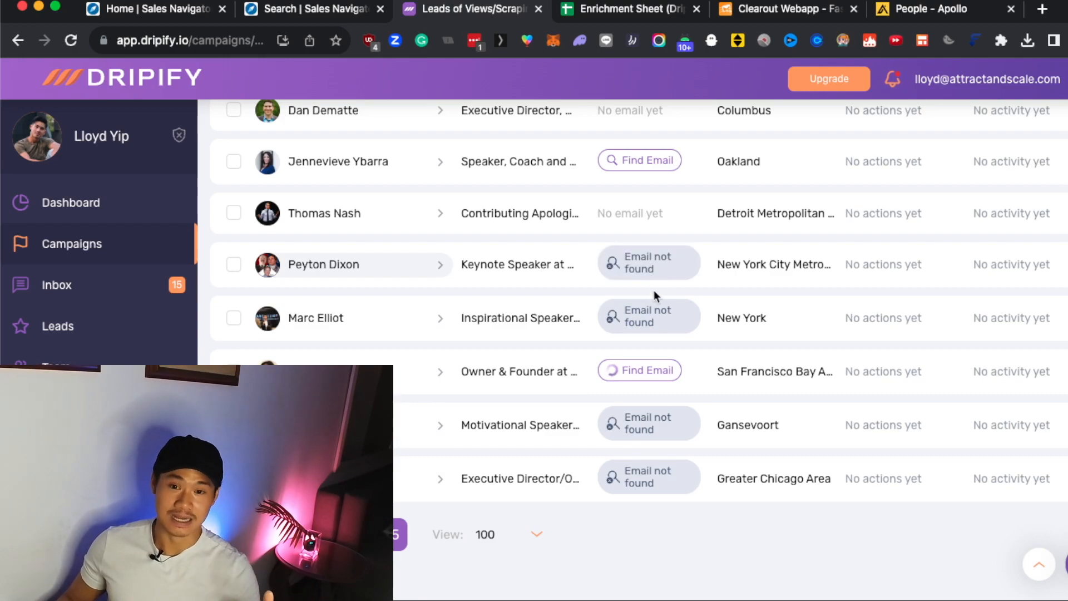
Review the lookup results of the last five leads and the email status of the leads above them.
scroll(745, 301, "up", 3)
scroll(744, 300, "up", 5)
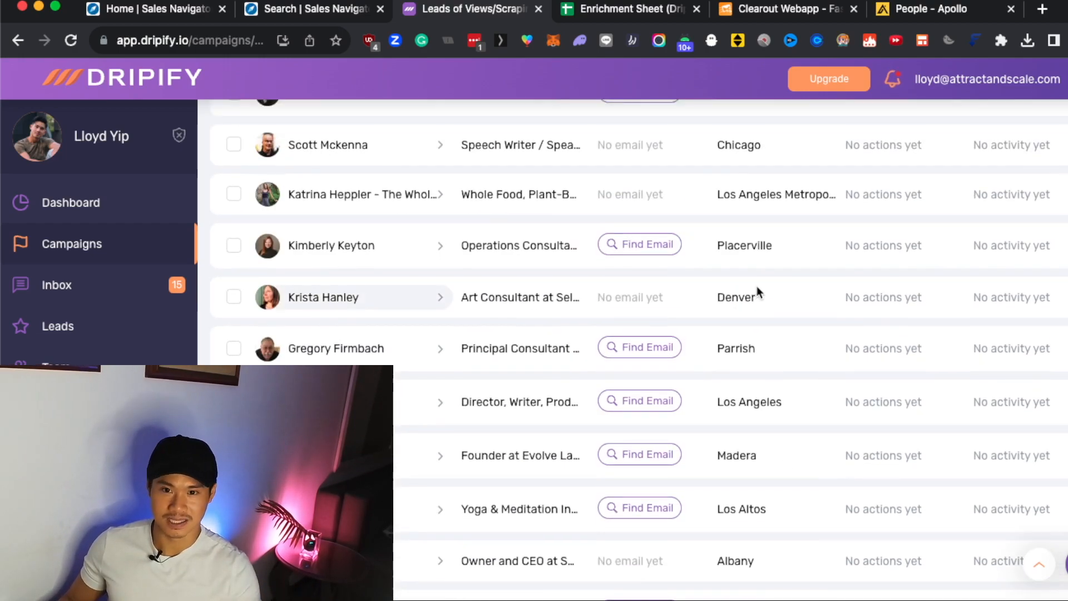
scroll(746, 298, "down", 10)
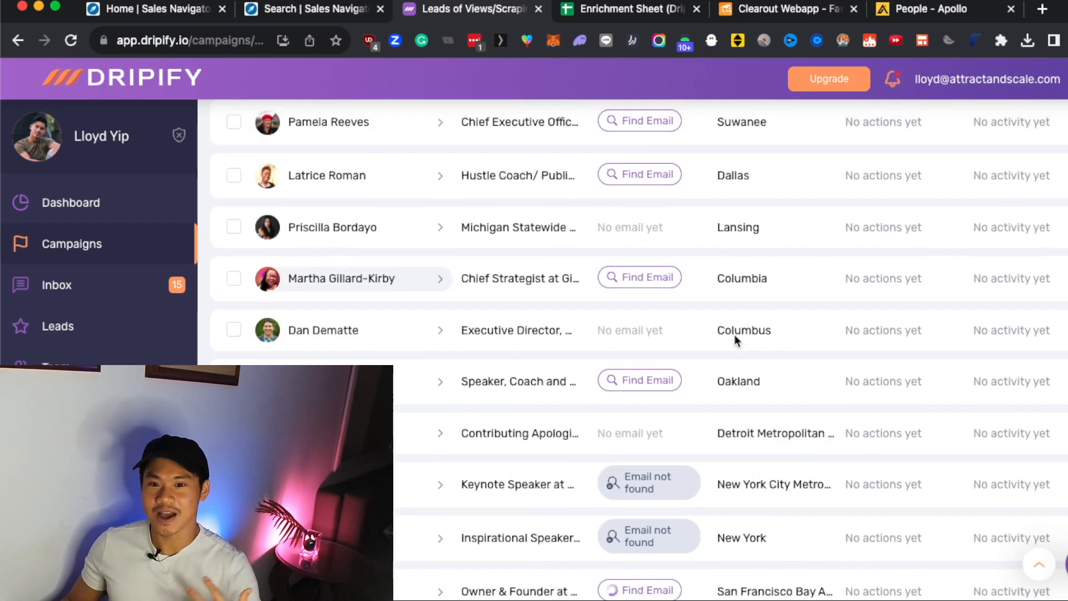
scroll(724, 351, "down", 4)
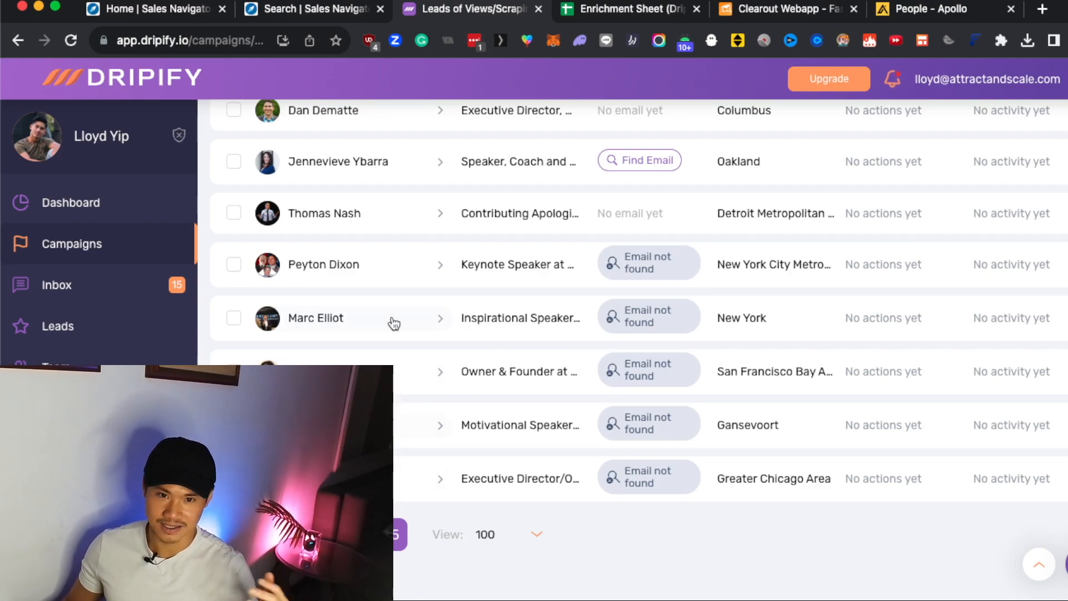
scroll(426, 282, "down", 10)
scroll(433, 282, "up", 6)
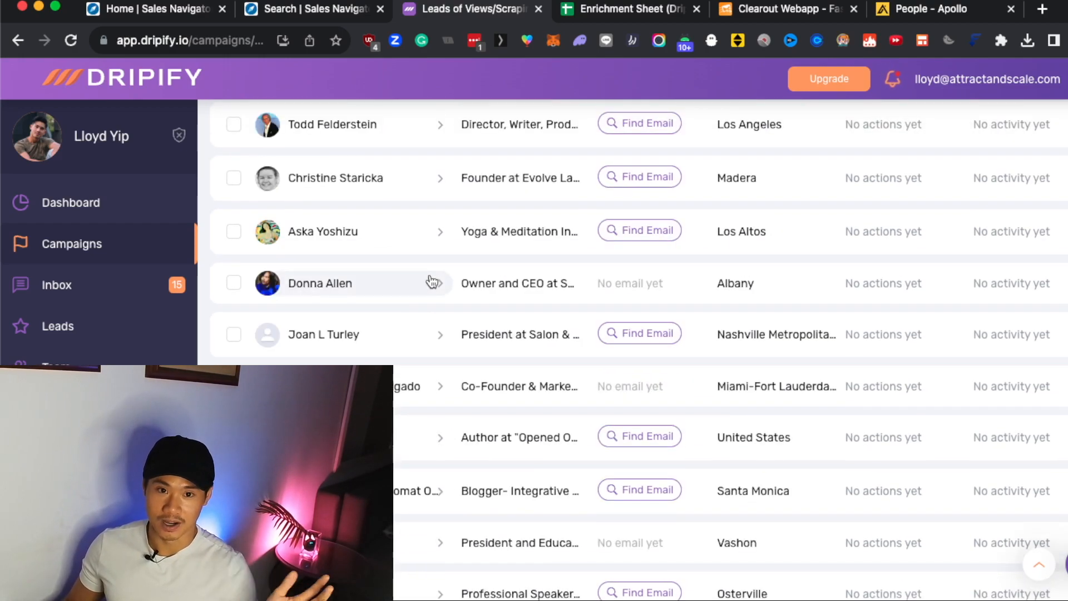
scroll(434, 284, "down", 15)
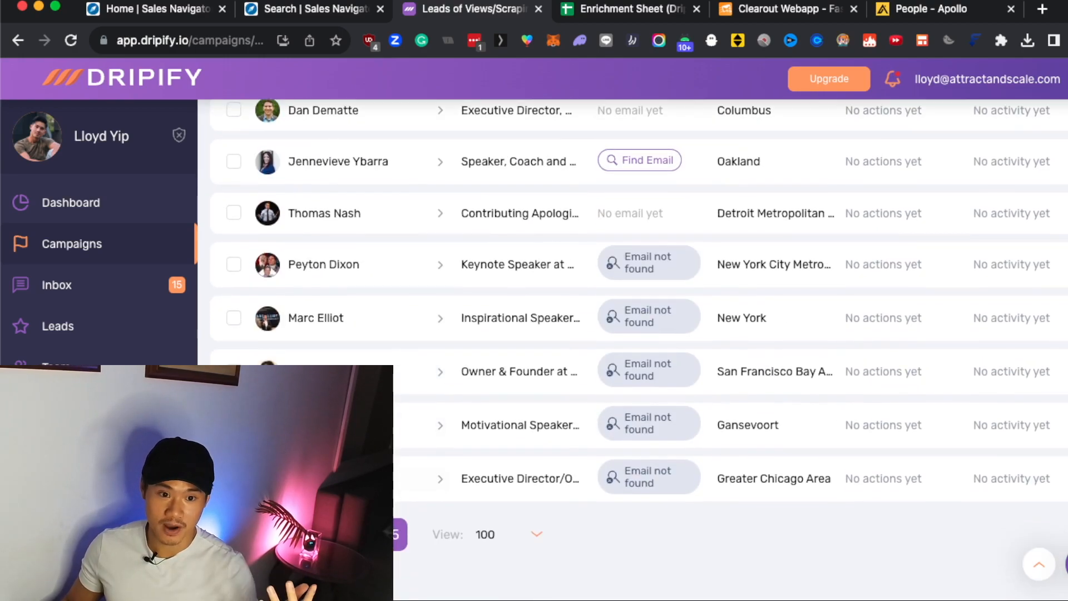
Return to the first page of the lead list and compare the emails and last actions of its leads.
left_click(362, 534)
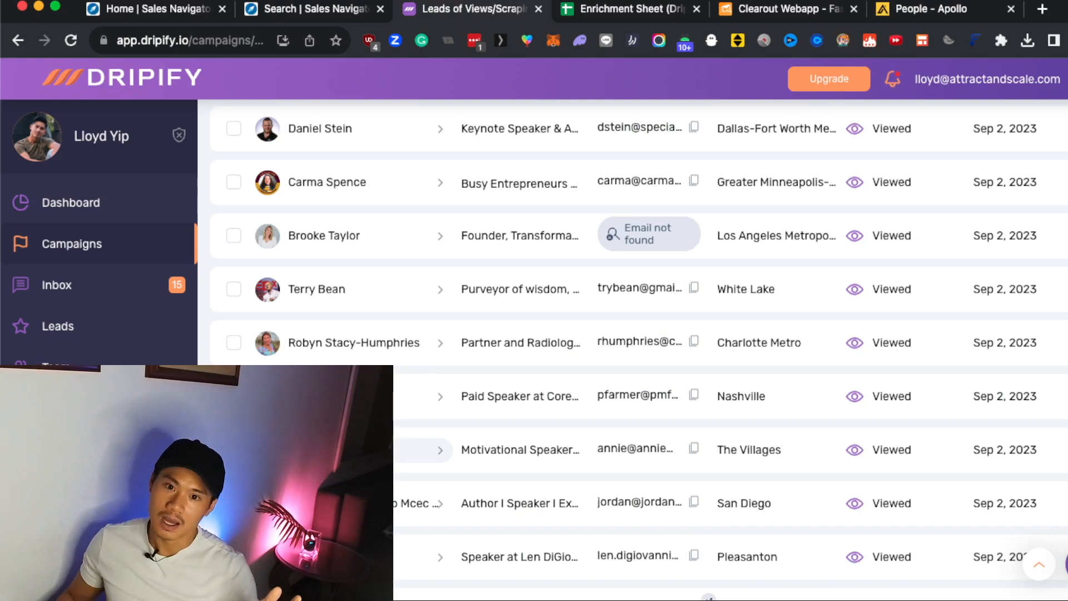
scroll(409, 542, "down", 15)
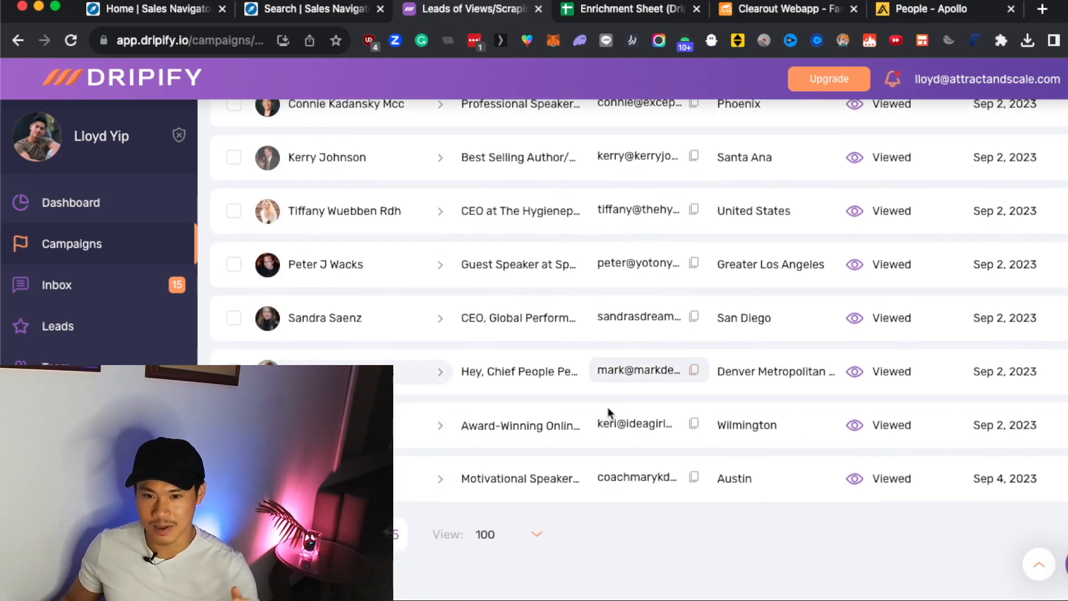
scroll(699, 479, "up", 15)
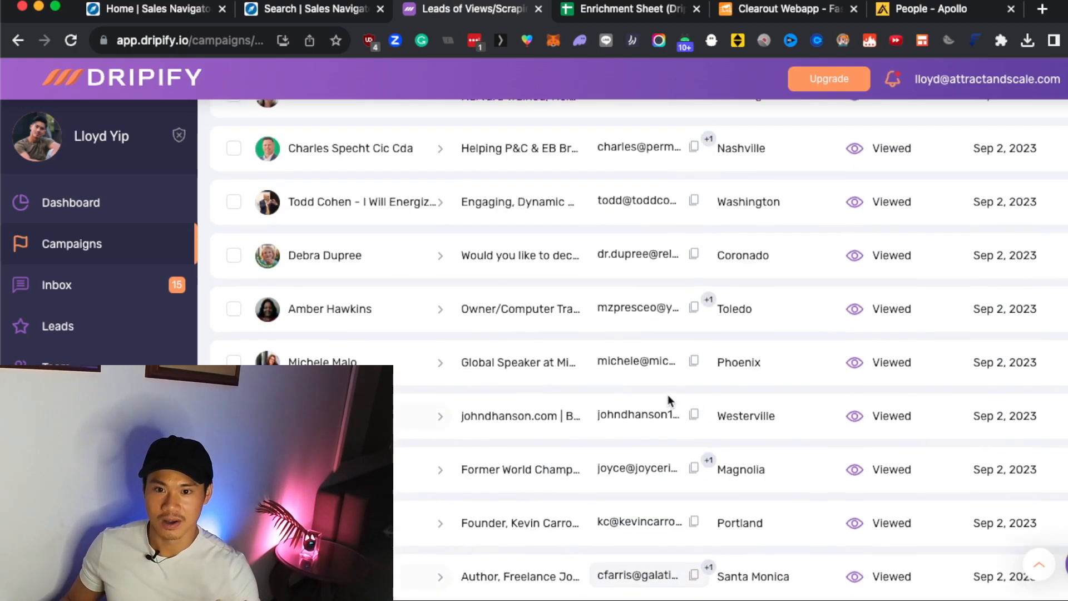
scroll(668, 394, "up", 15)
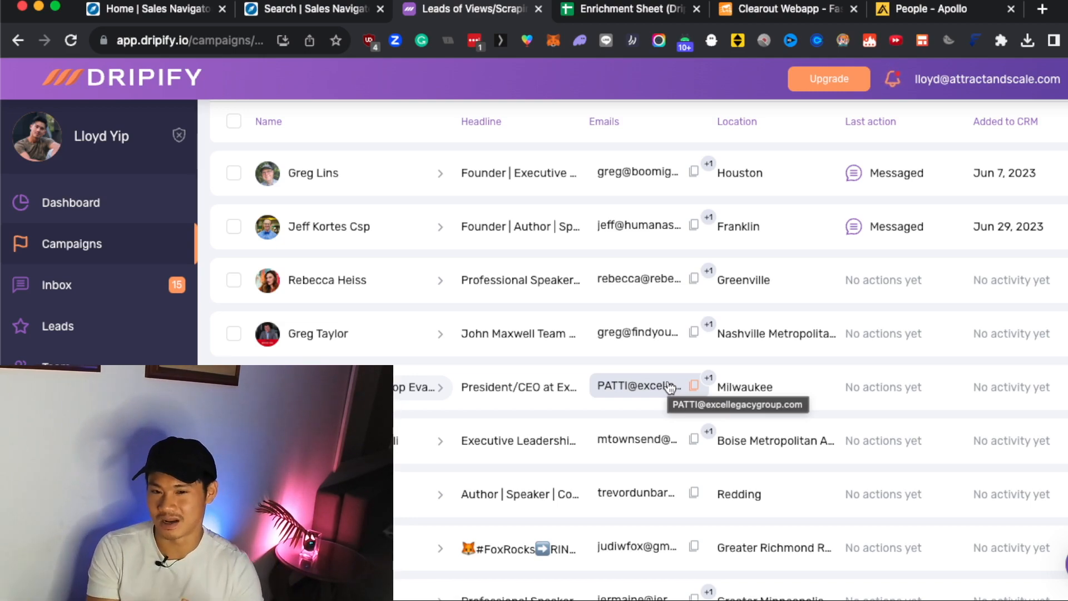
Select every lead in the list, including those on the other pages.
scroll(670, 386, "up", 4)
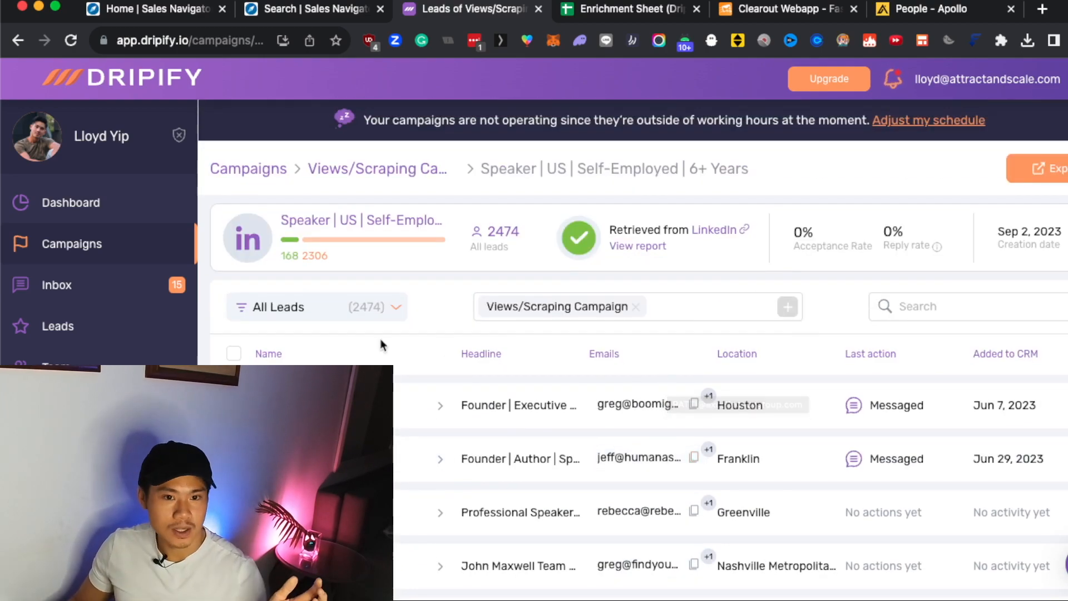
left_click(233, 353)
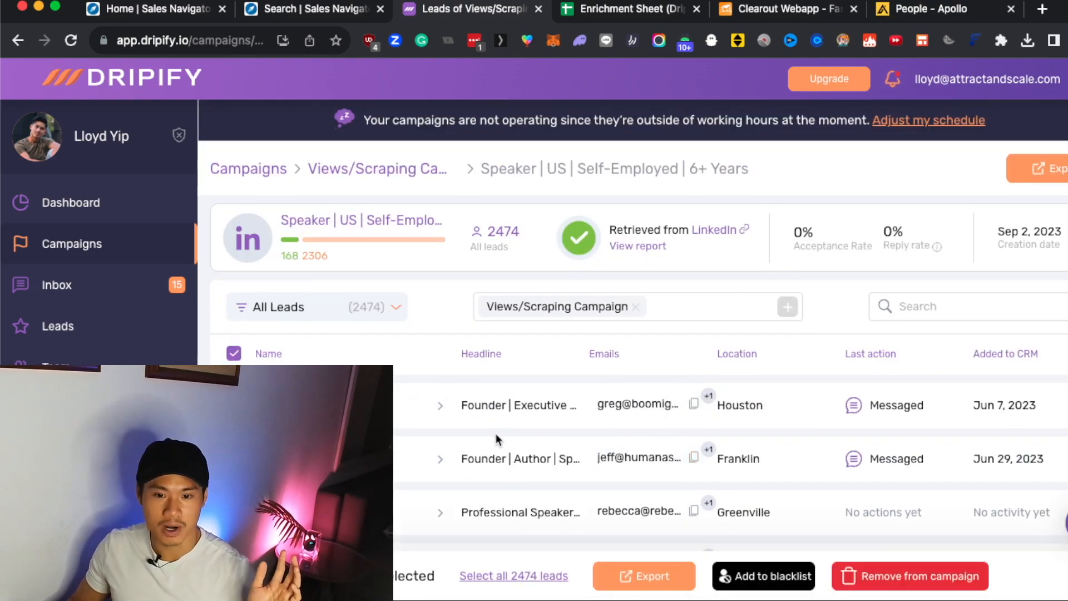
left_click(523, 579)
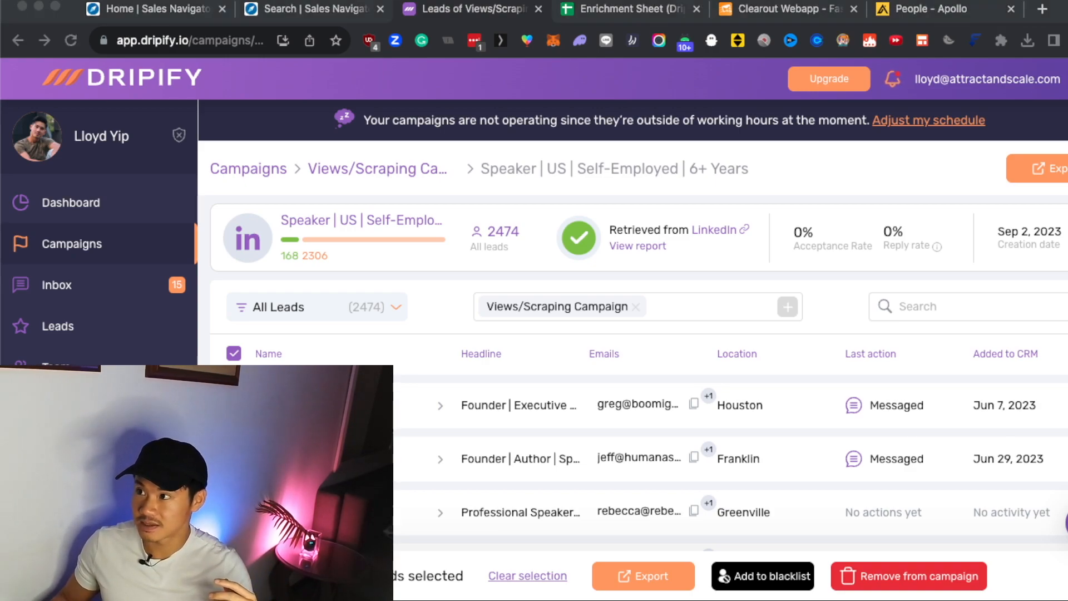
Switch to the exported lead spreadsheet in Numbers and examine its Last name, LI Email and Corp Email columns.
left_click_drag(1067, 22, 580, 2)
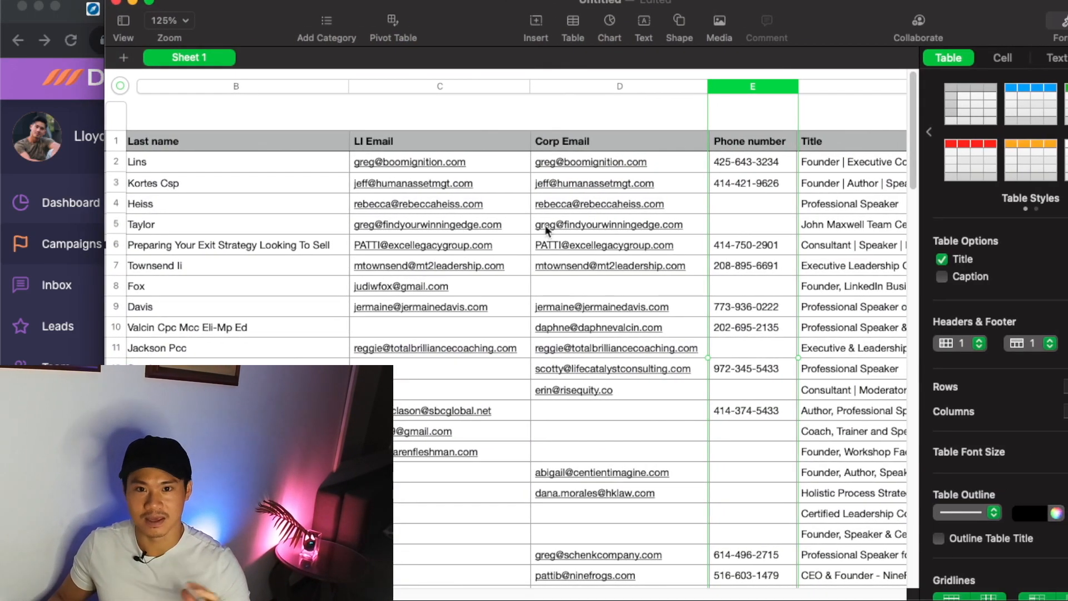
left_click(201, 137)
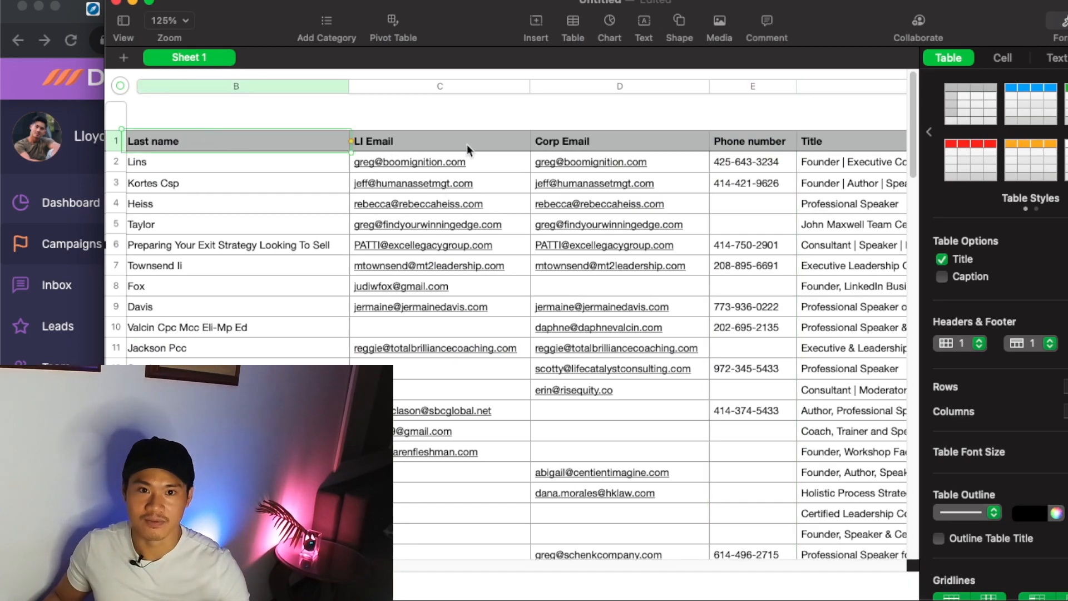
left_click(466, 140)
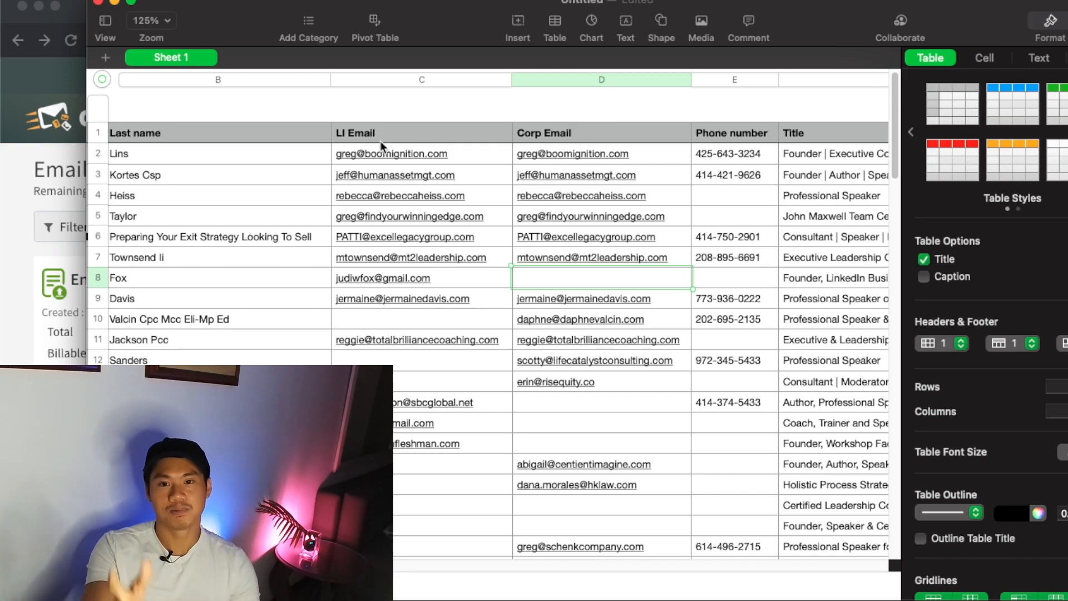
Switch to Clearout's Email Verifier in the browser and examine the verified results of the uploaded enrichment sheet.
left_click(20, 216)
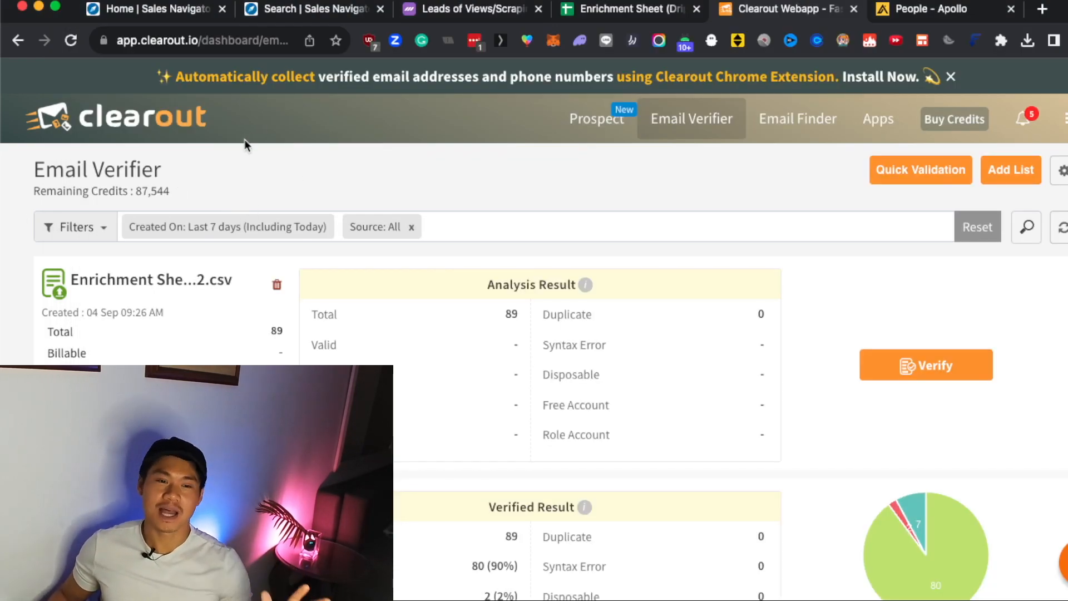
scroll(461, 232, "down", 5)
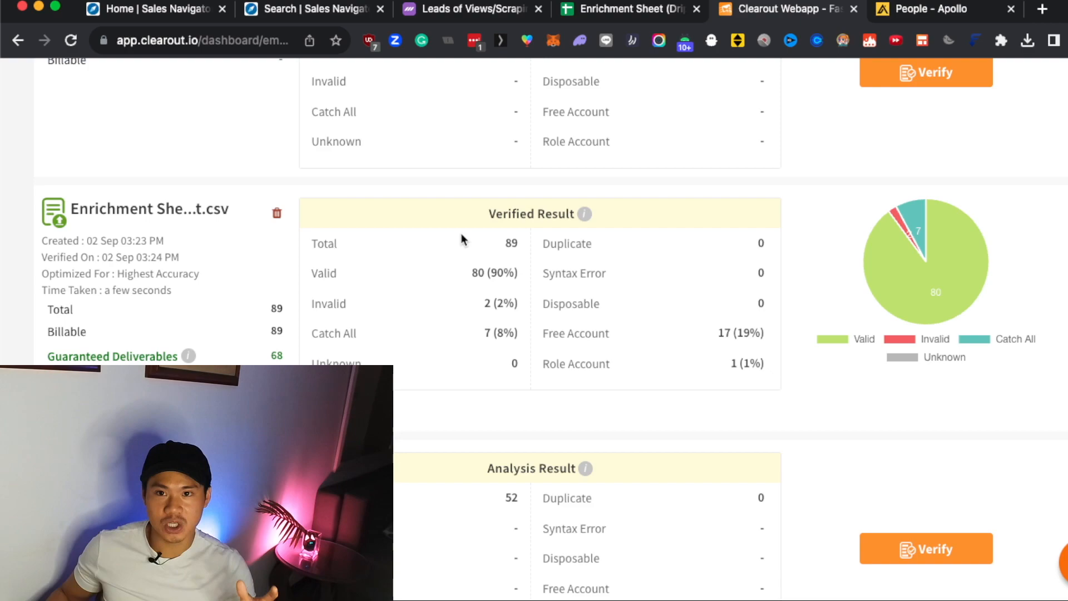
key("super+Tab")
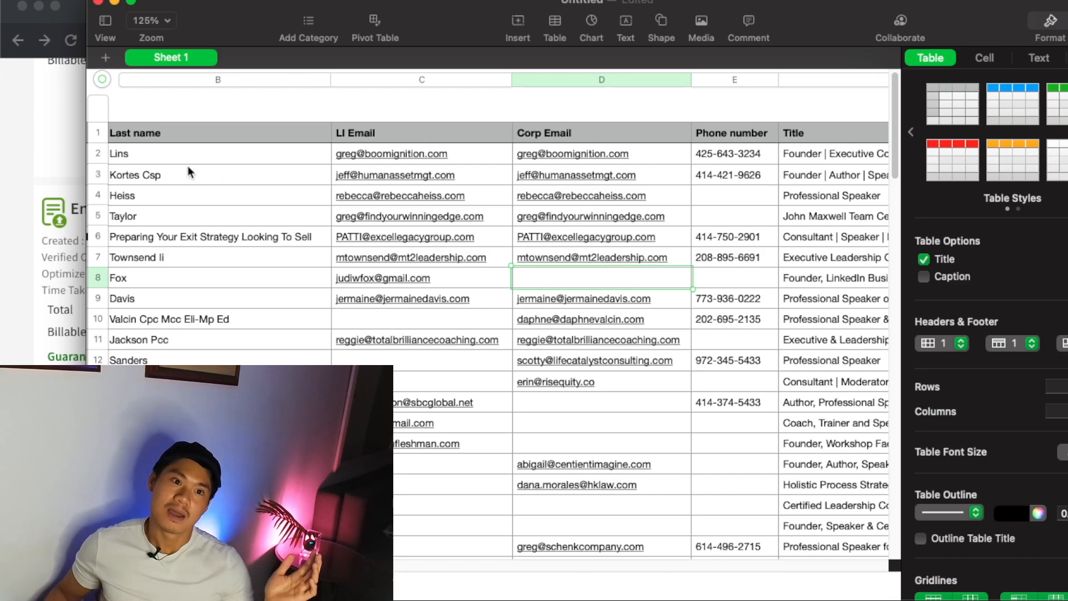
left_click(53, 166)
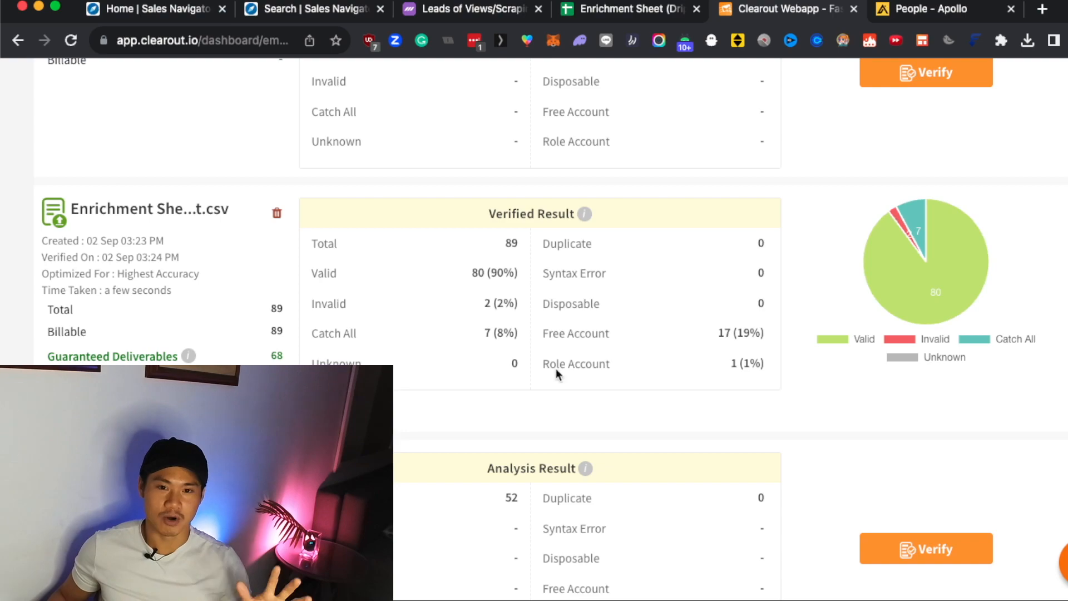
mouse_move(890, 283)
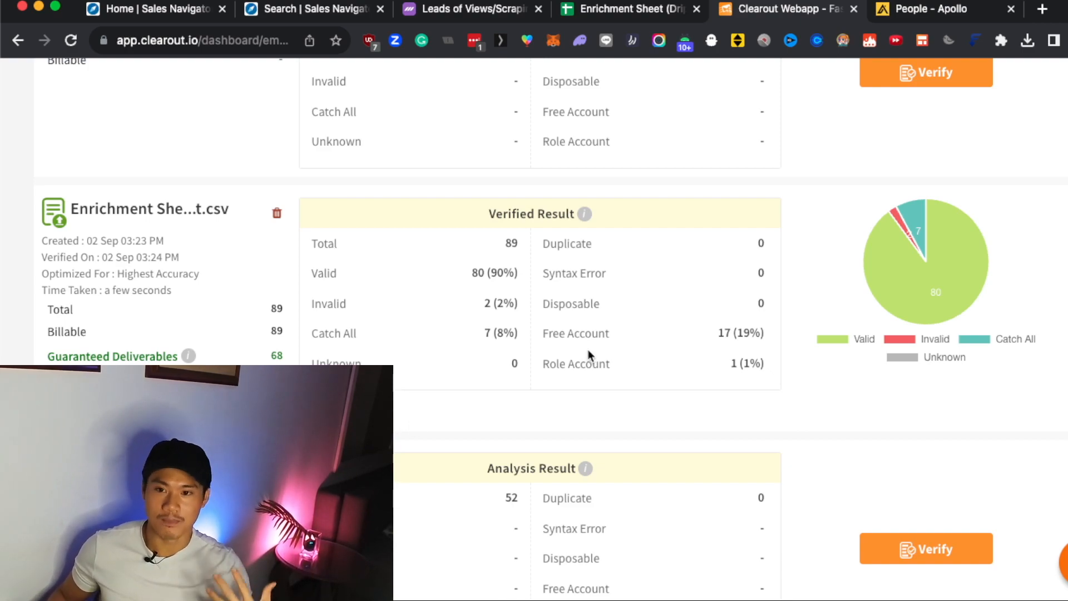
scroll(602, 319, "up", 5)
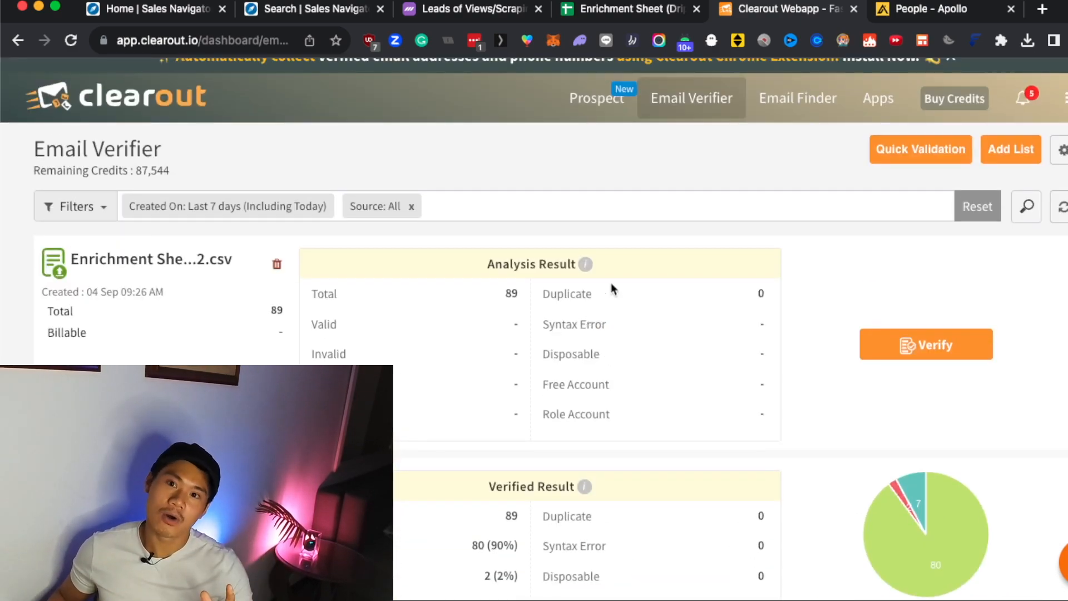
Copy the whole exported Numbers table and paste it over the data in the Google Sheet "Enrichment Sheet (Dripify Extraction)".
key("super+Tab")
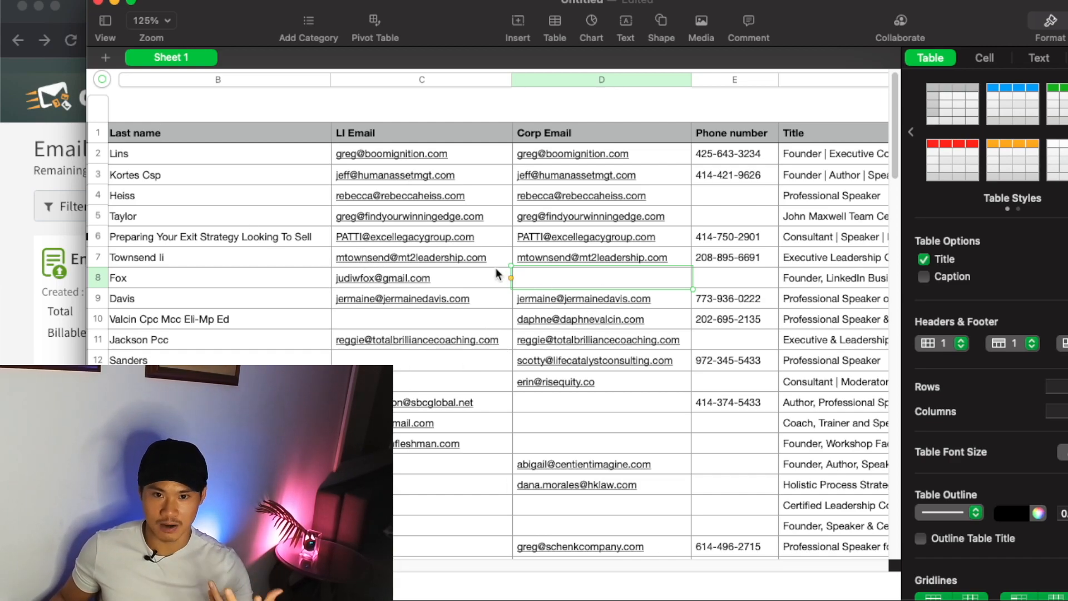
left_click(22, 156)
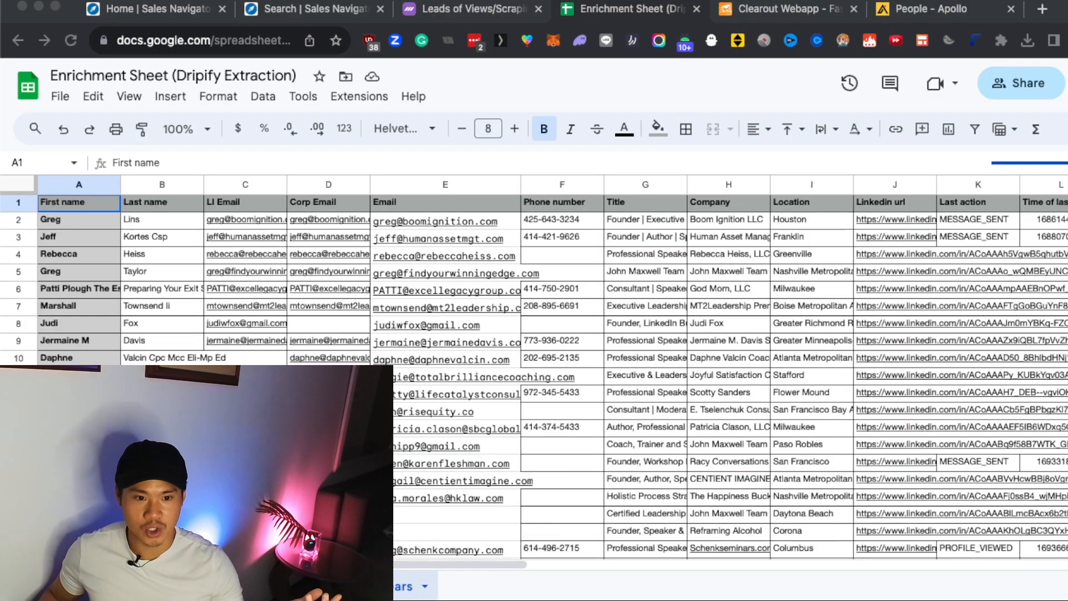
key("super+Tab")
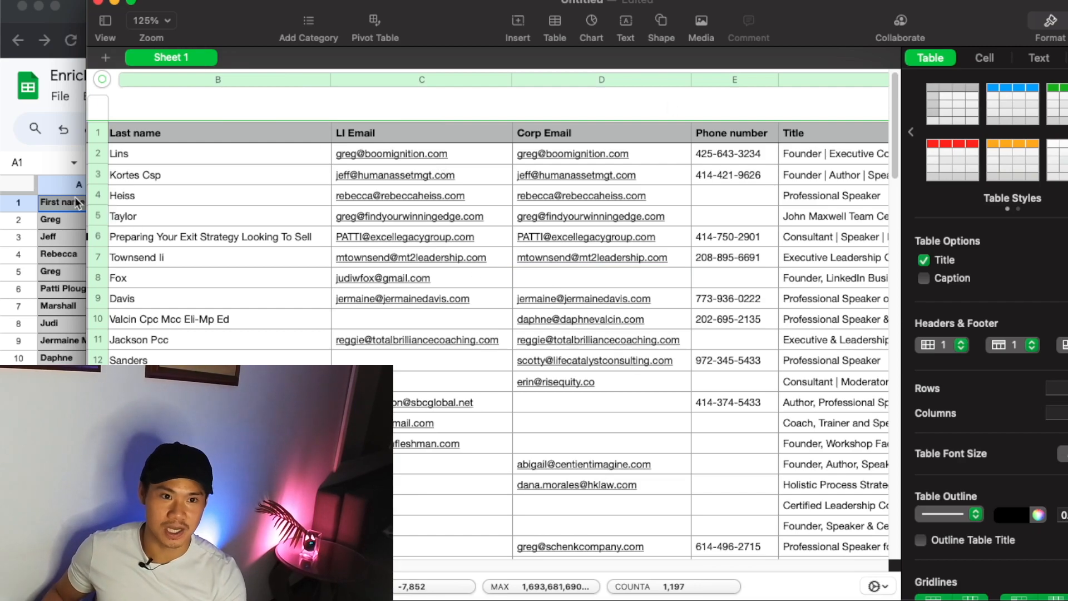
left_click(58, 168)
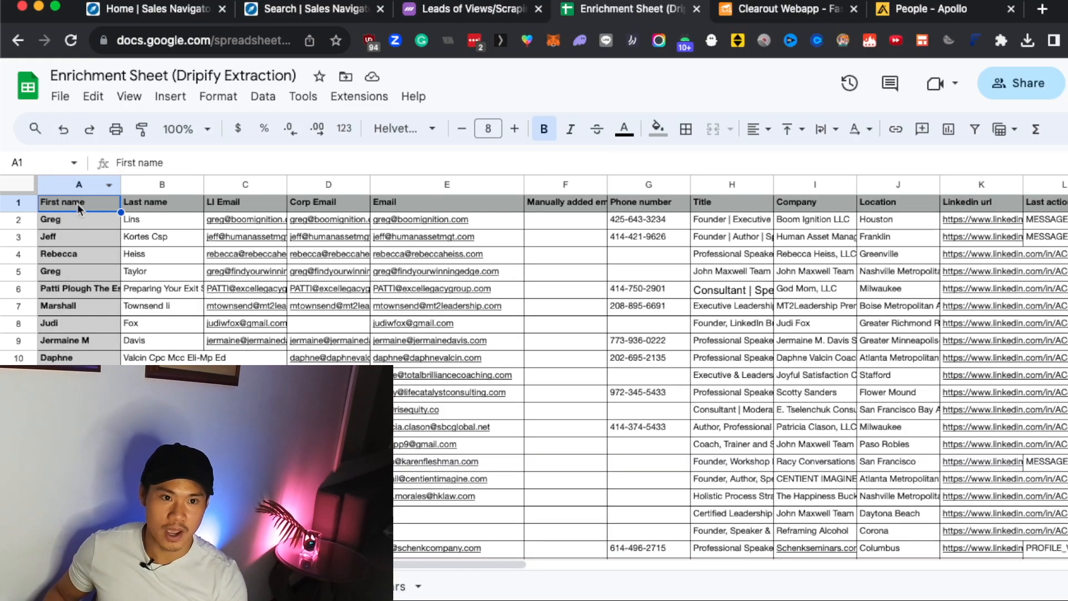
key("super+a")
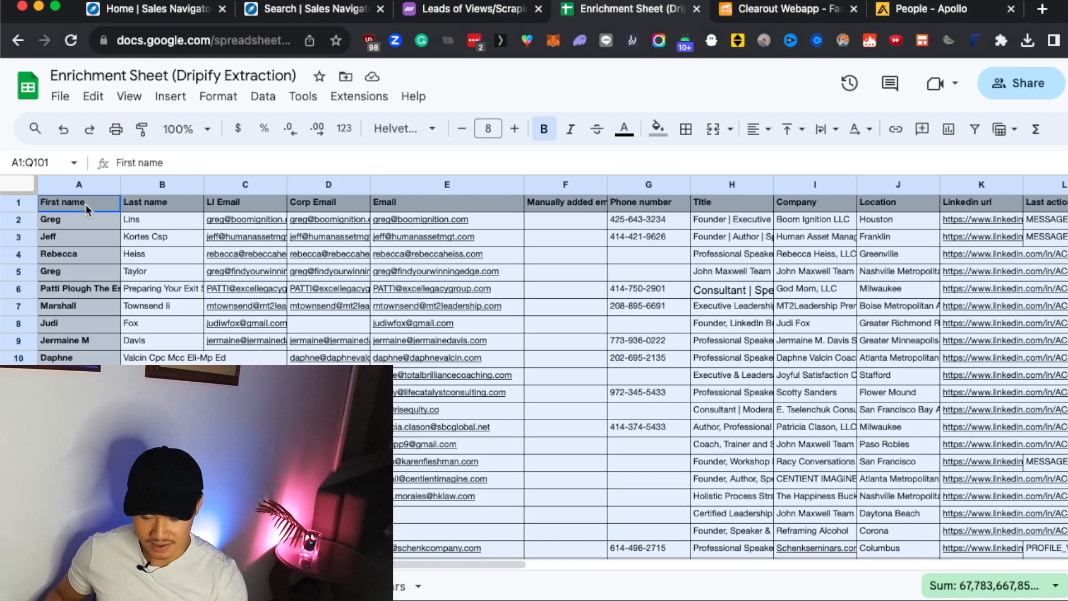
key("super+v")
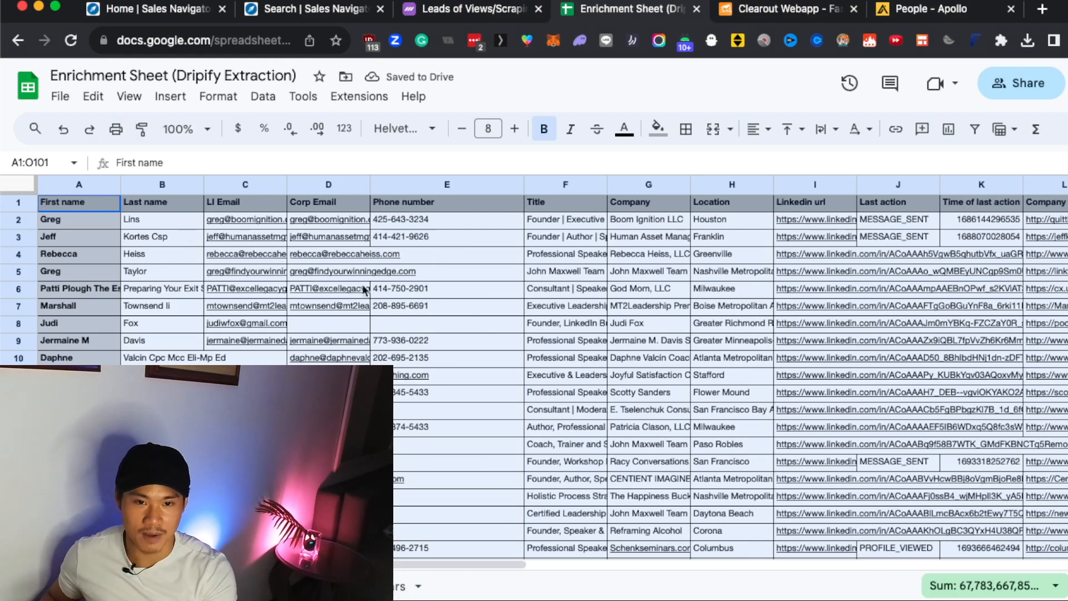
Insert a column directly after Corp Email and enter the header "Email" in E1.
left_click(336, 205)
left_click(339, 186)
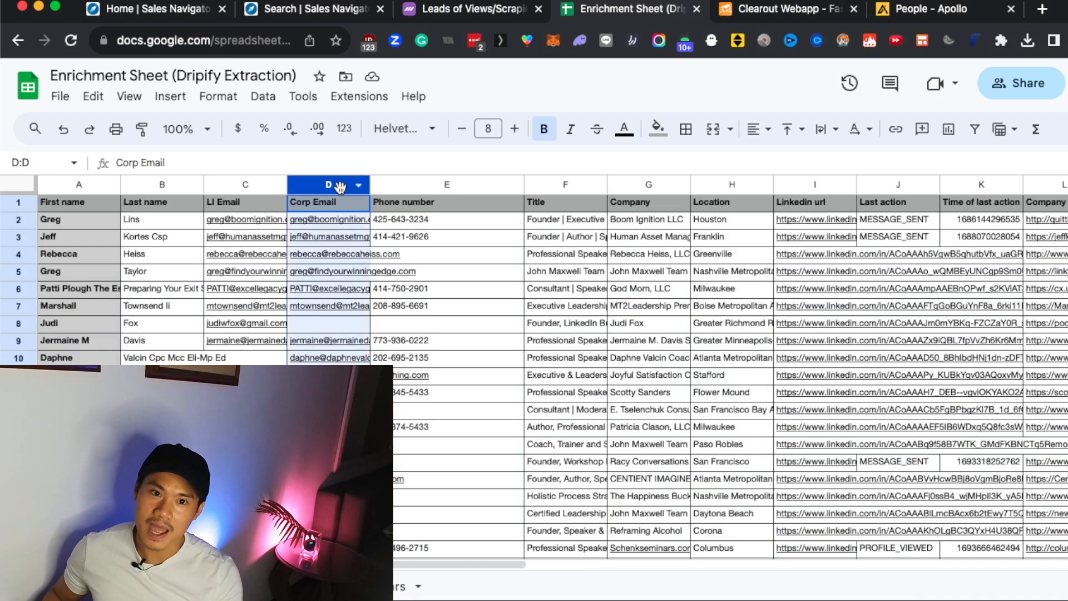
right_click(339, 186)
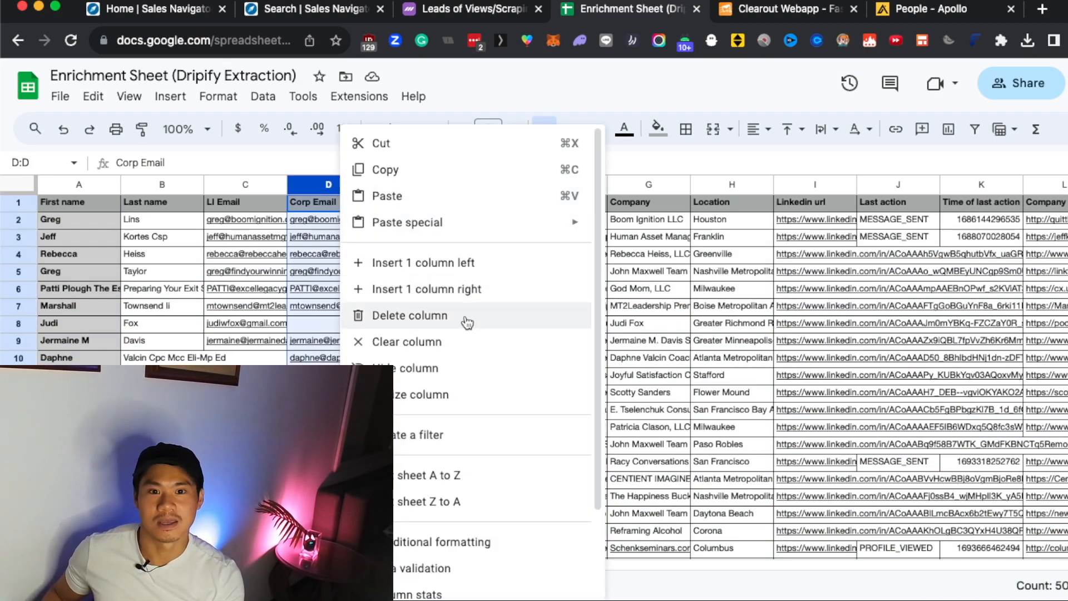
left_click(466, 292)
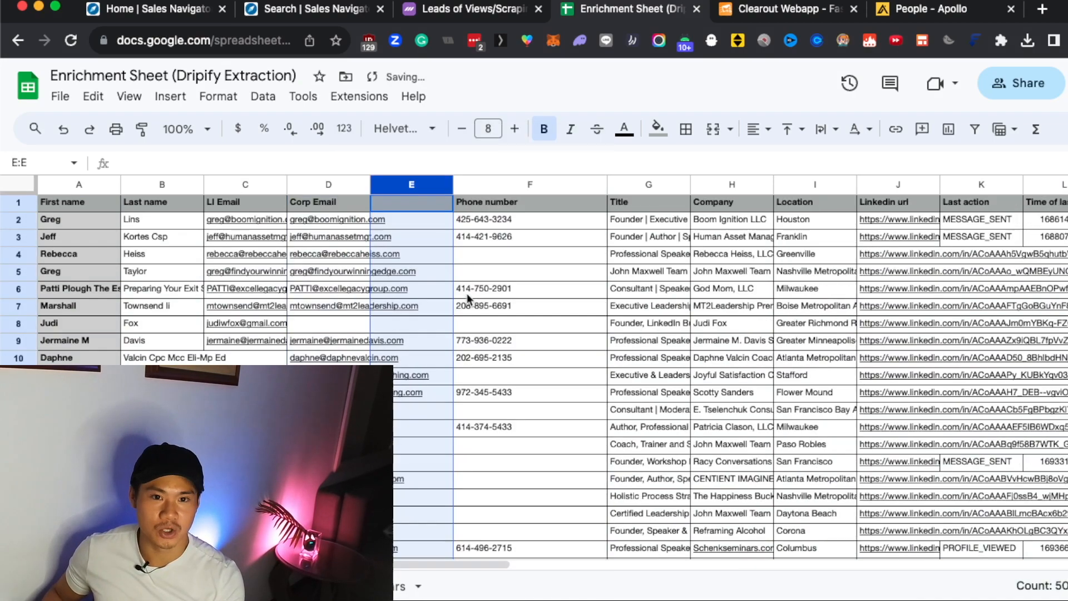
left_click(424, 203)
type("Email")
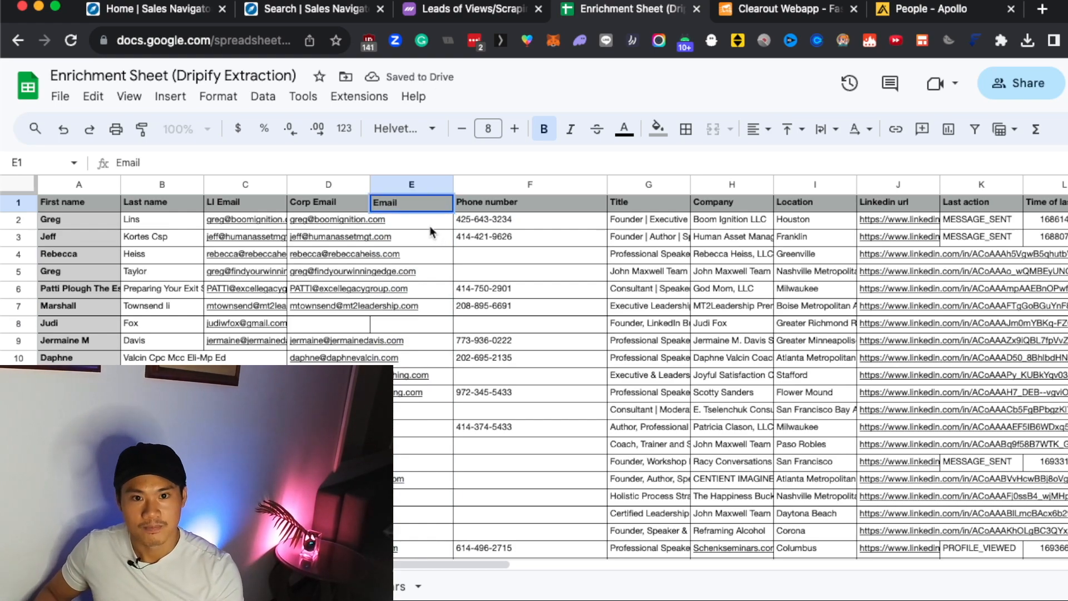
key("Return")
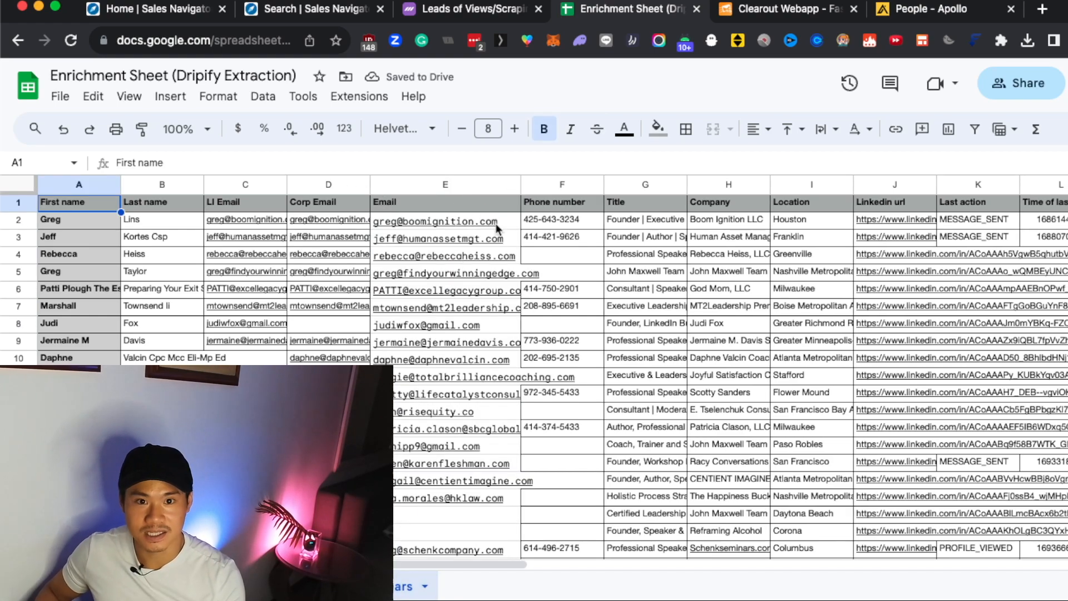
Copy the formula =if(C2<>"",C2,D2) from the finished sheet into E2 of the new Email column and widen the column.
left_click(390, 221)
left_click(234, 163)
left_click_drag(235, 164, 109, 170)
key("super+c")
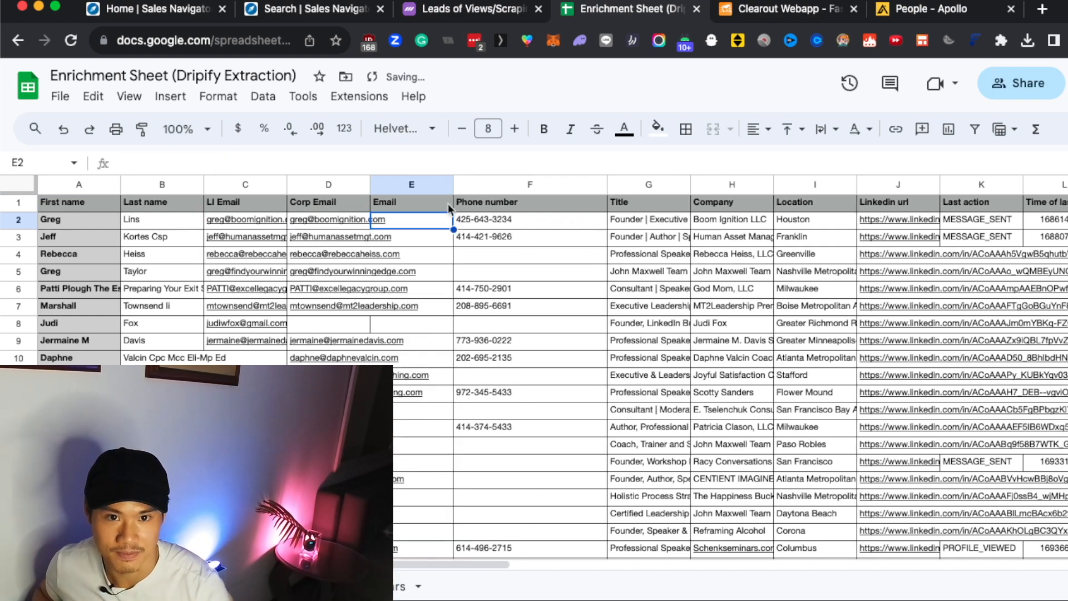
left_click(418, 221)
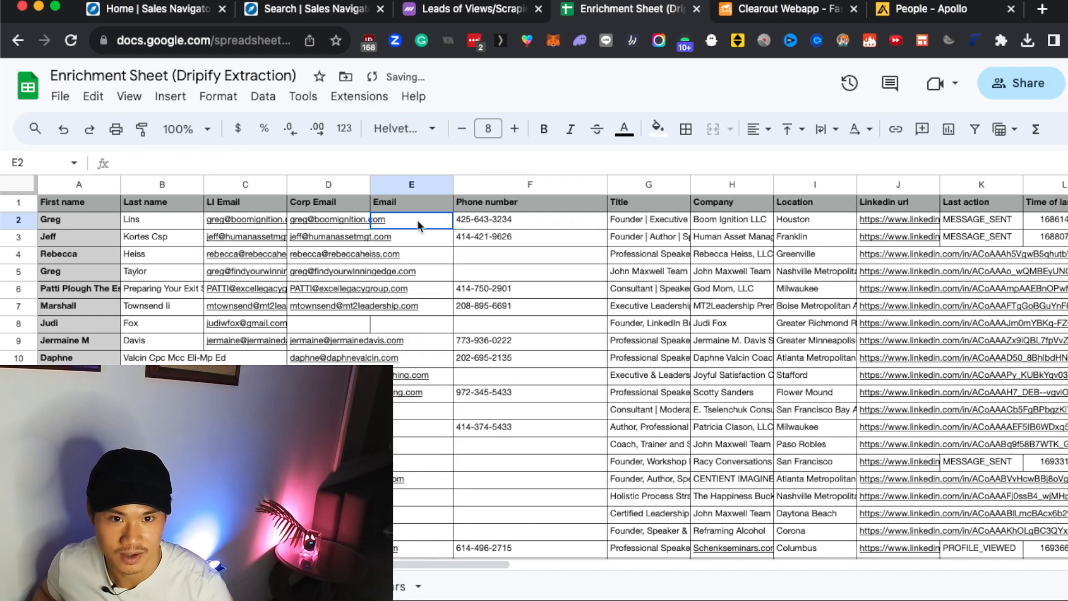
key("super+v")
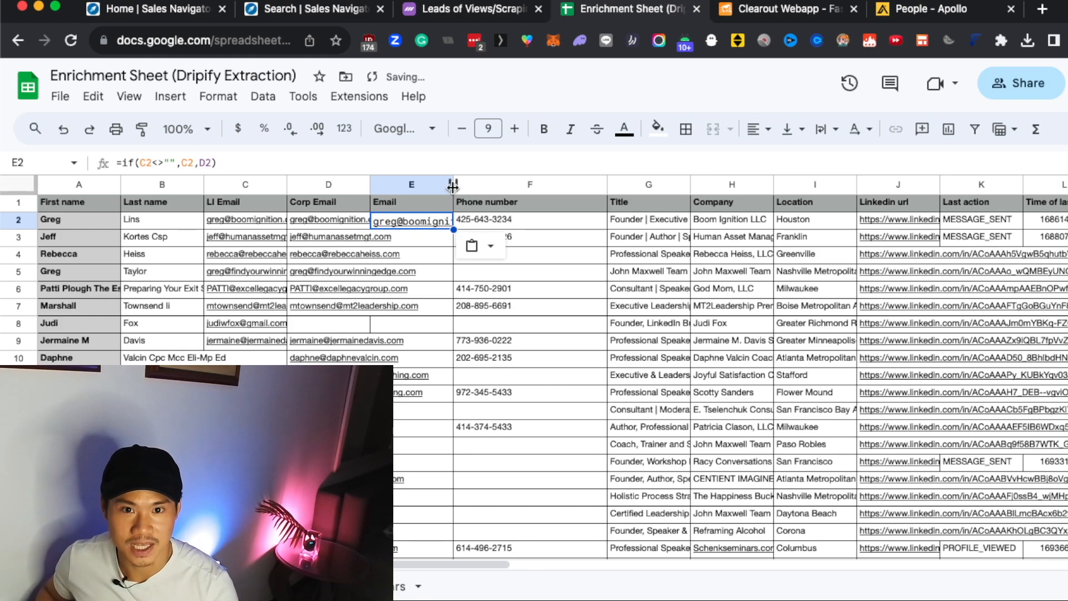
left_click_drag(454, 184, 551, 188)
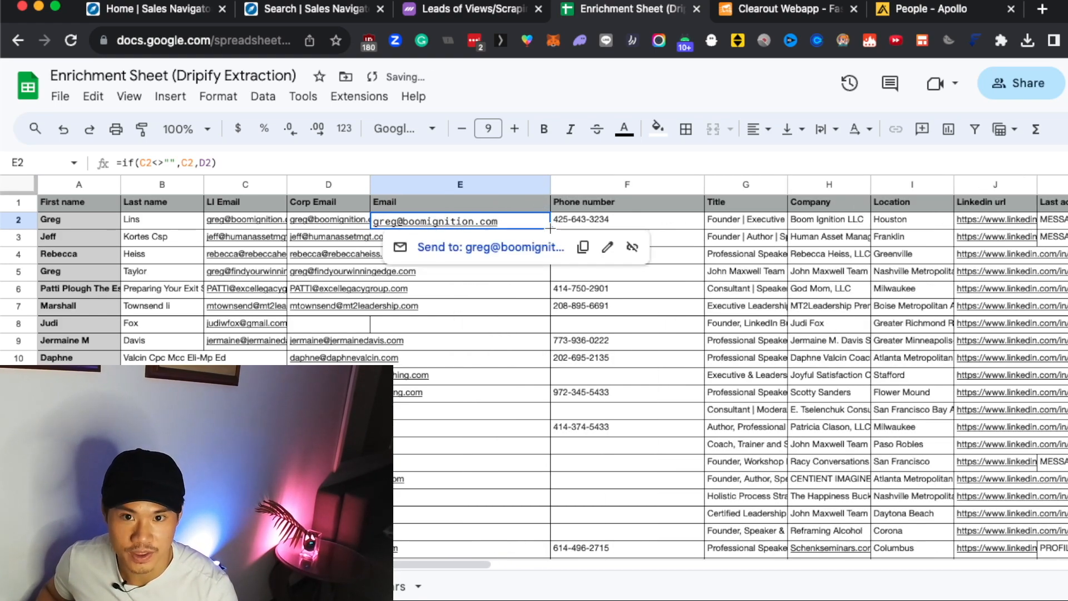
Fill the E2 formula down the Email column through row 101.
scroll(519, 389, "down", 2)
scroll(519, 389, "down", 20)
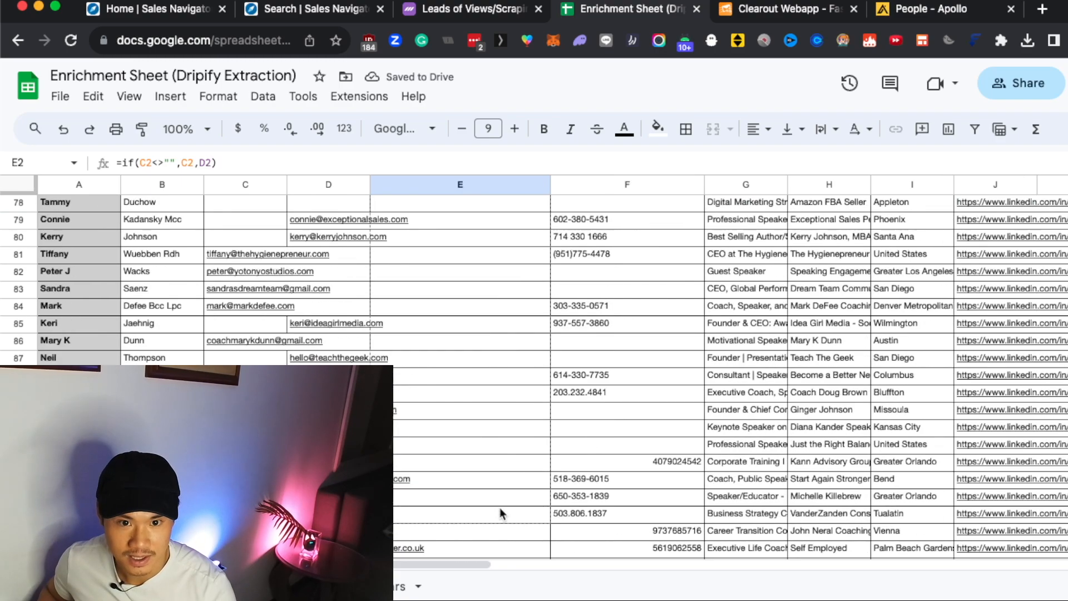
left_click(489, 217, "shift")
key("ctrl+v")
scroll(493, 224, "up", 15)
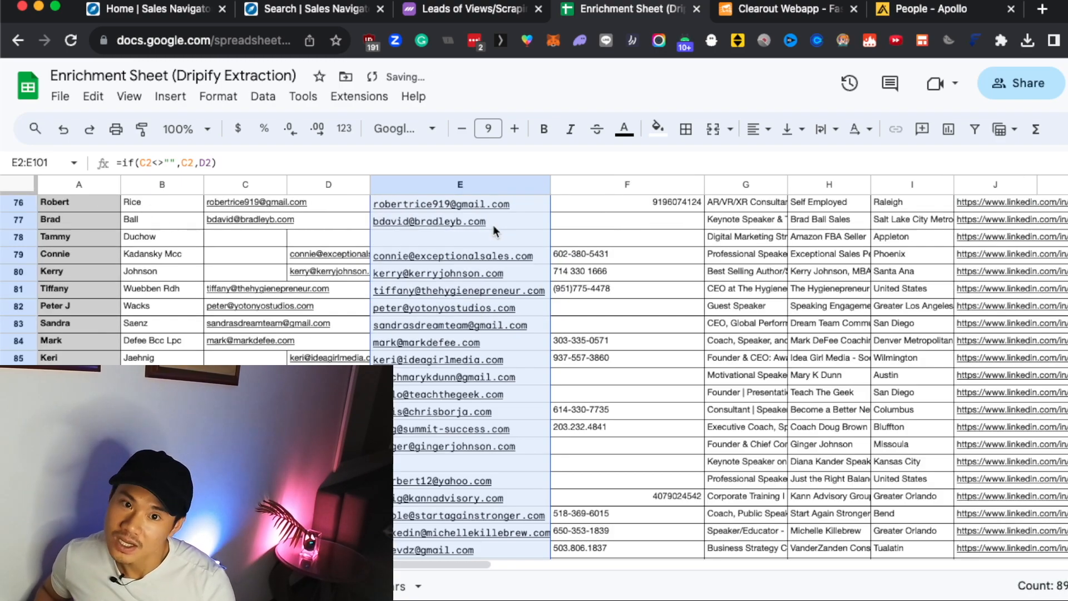
scroll(495, 236, "up", 15)
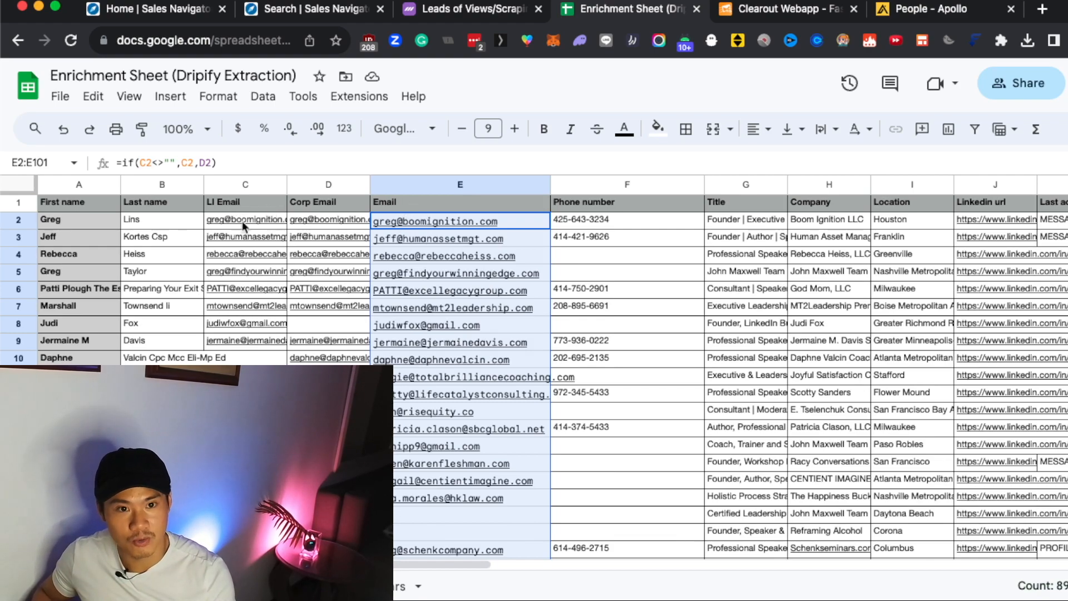
Compare the LI Email and Corp Email columns with the combined Email column and inspect the formula in E2.
left_click(236, 204)
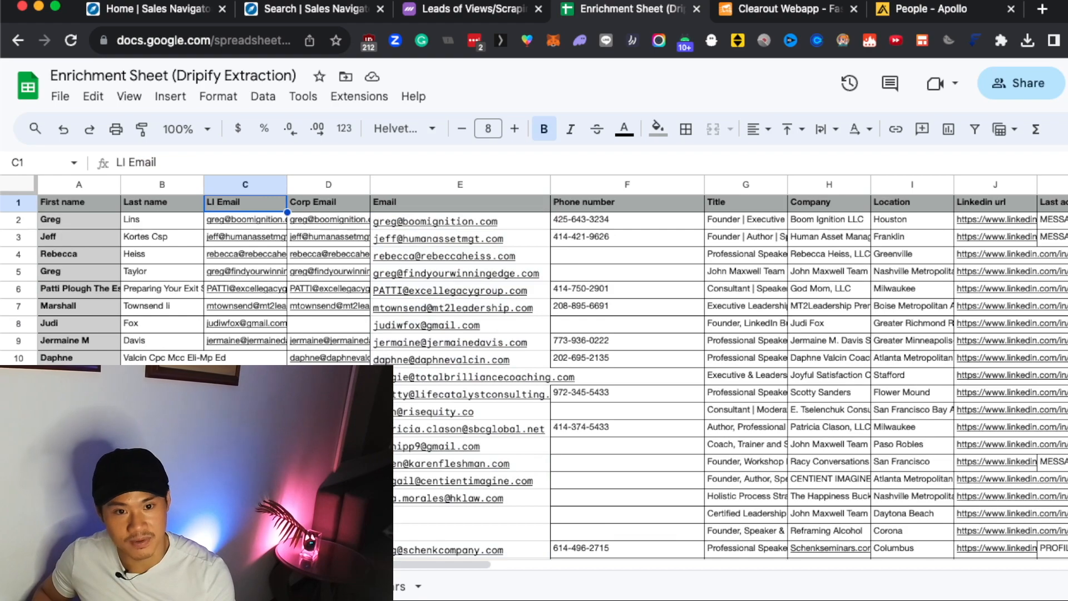
left_click(336, 326)
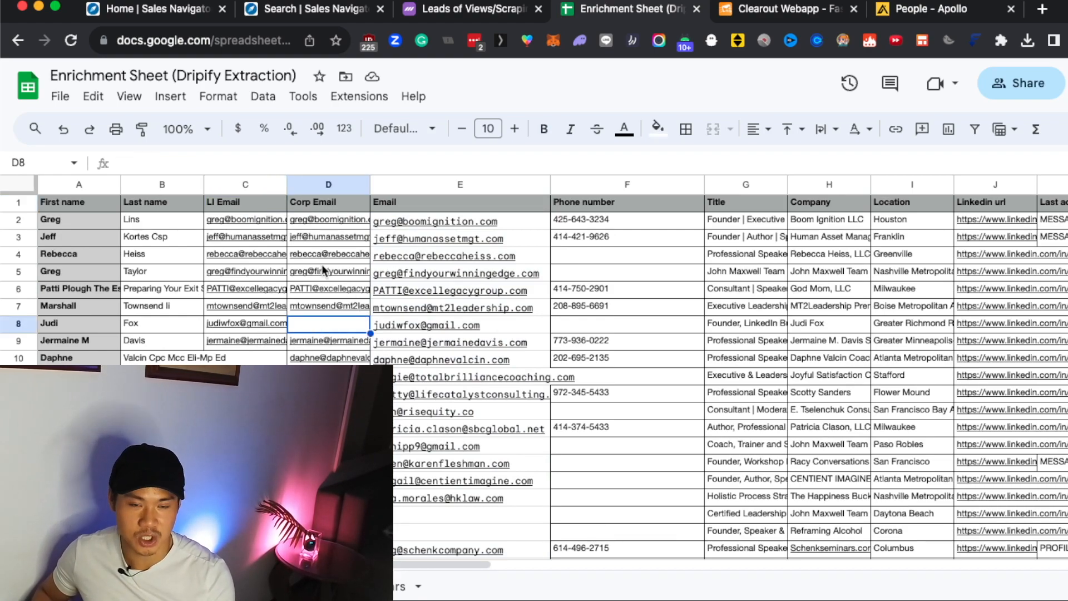
scroll(492, 482, "down", 3)
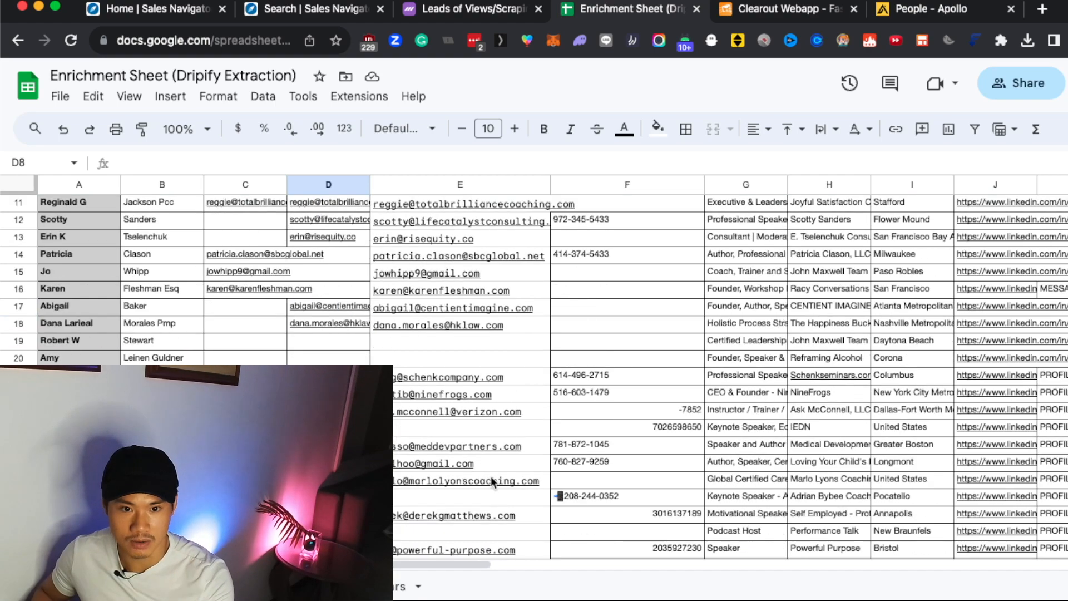
scroll(428, 396, "up", 3)
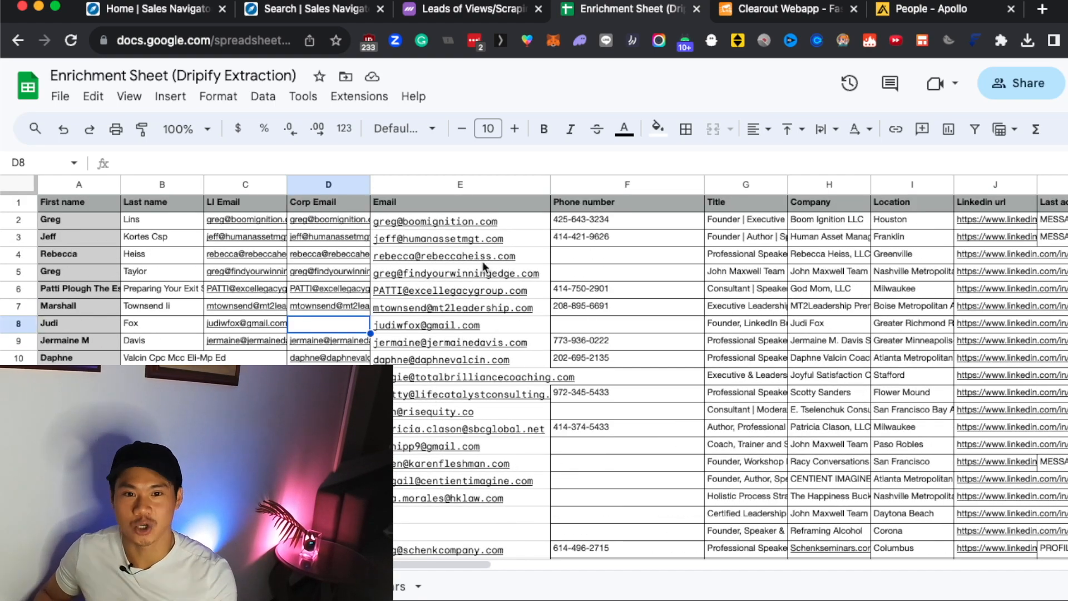
scroll(426, 345, "down", 8)
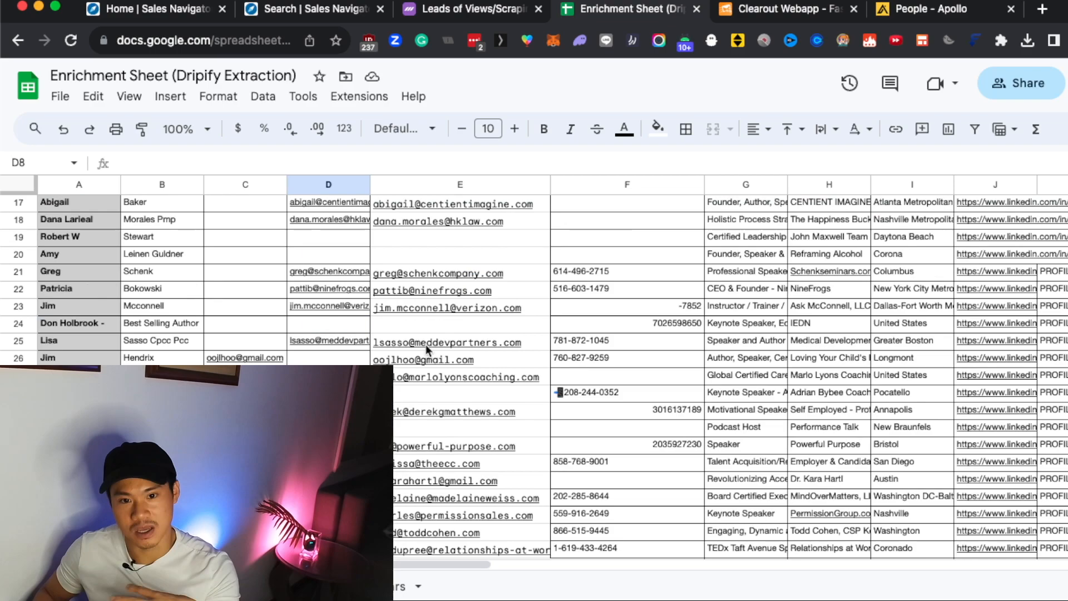
scroll(425, 347, "down", 6)
scroll(427, 349, "up", 14)
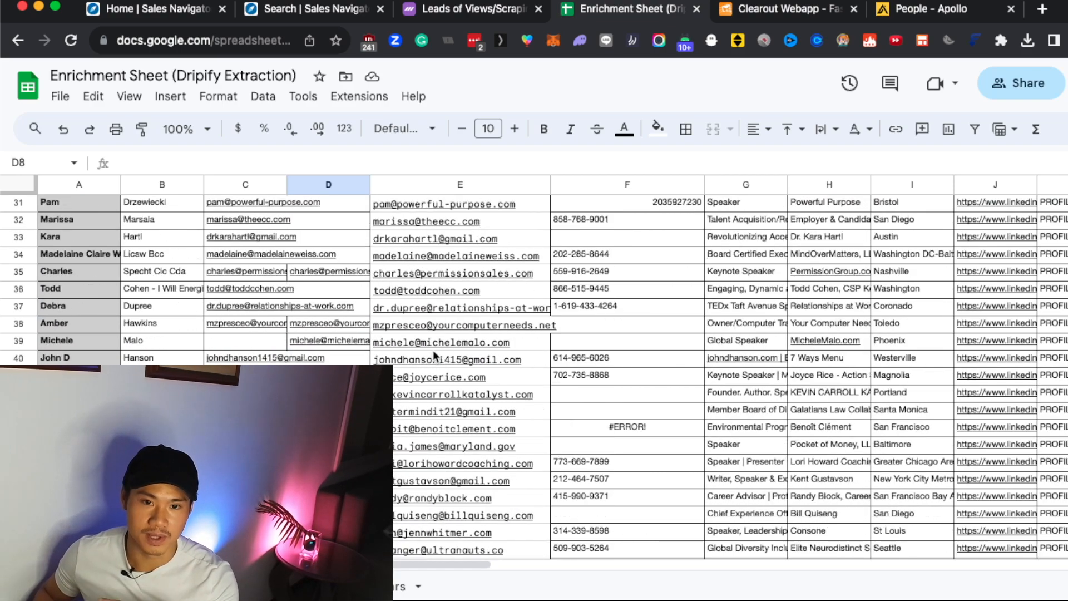
left_click(401, 205)
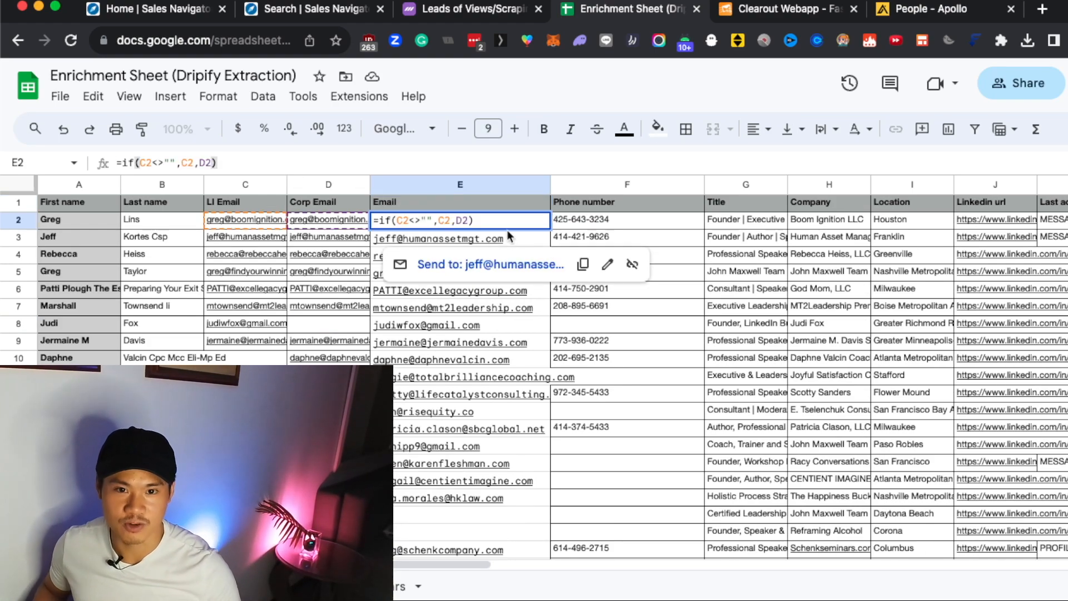
left_click_drag(501, 222, 374, 221)
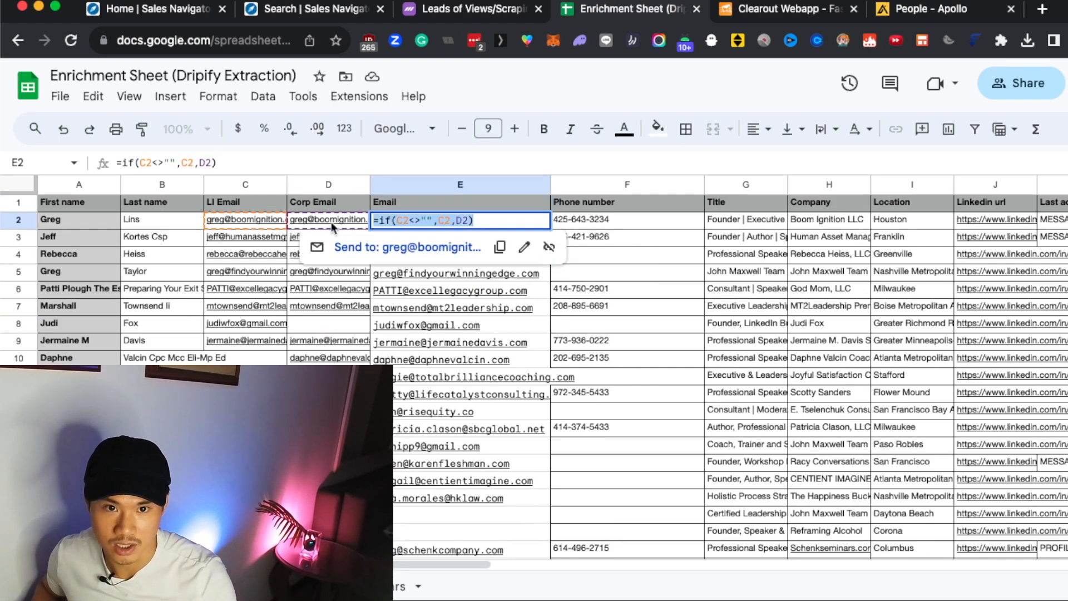
Compare the LI Email, Corp Email and combined Email cells in row 2, and inspect the formula in E19.
left_click(580, 267)
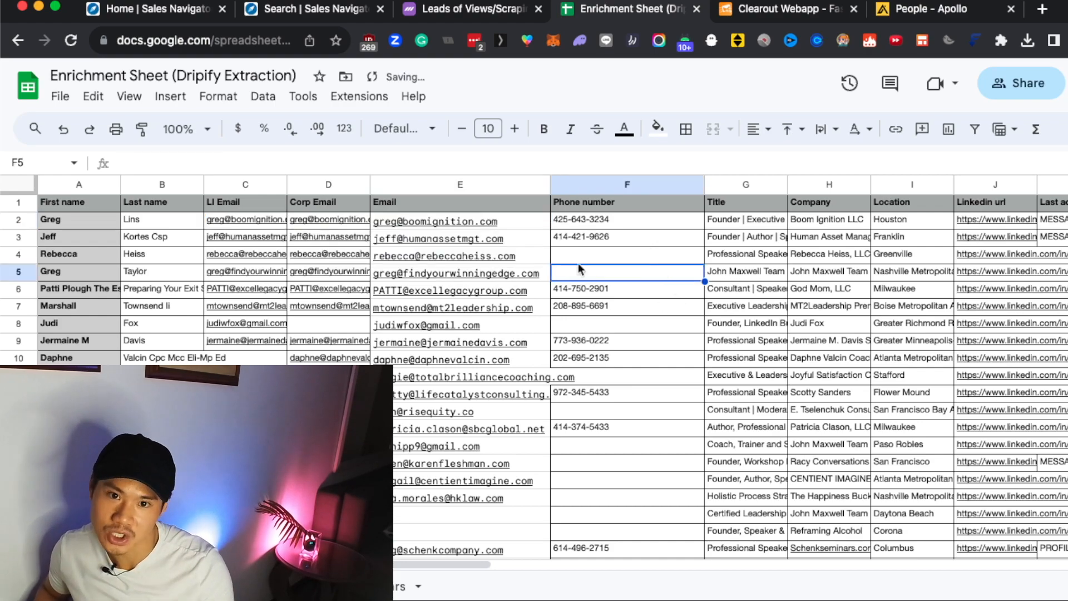
left_click(522, 219)
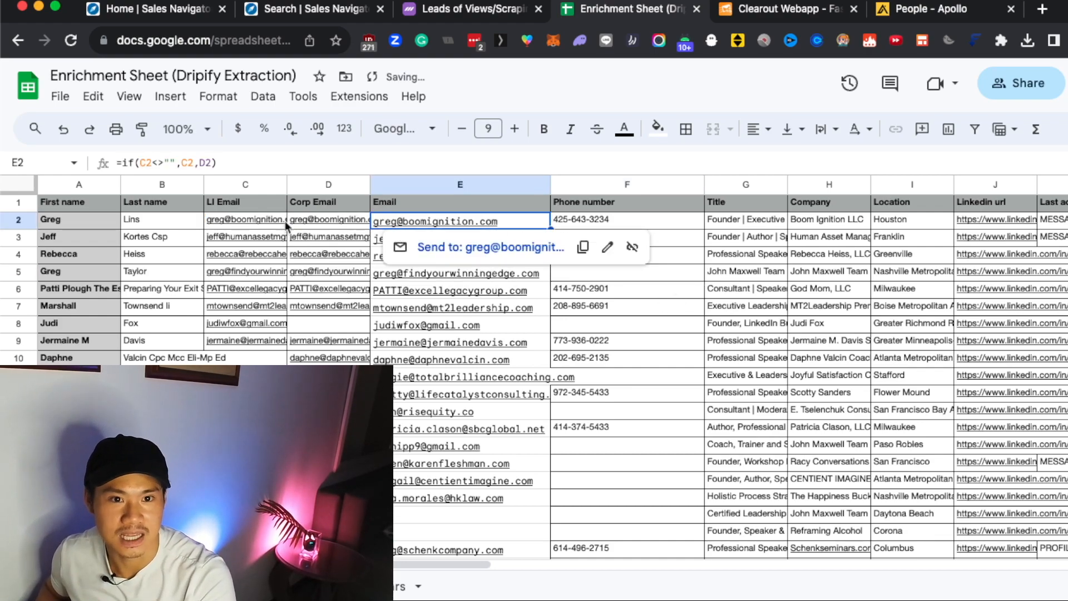
left_click(652, 225)
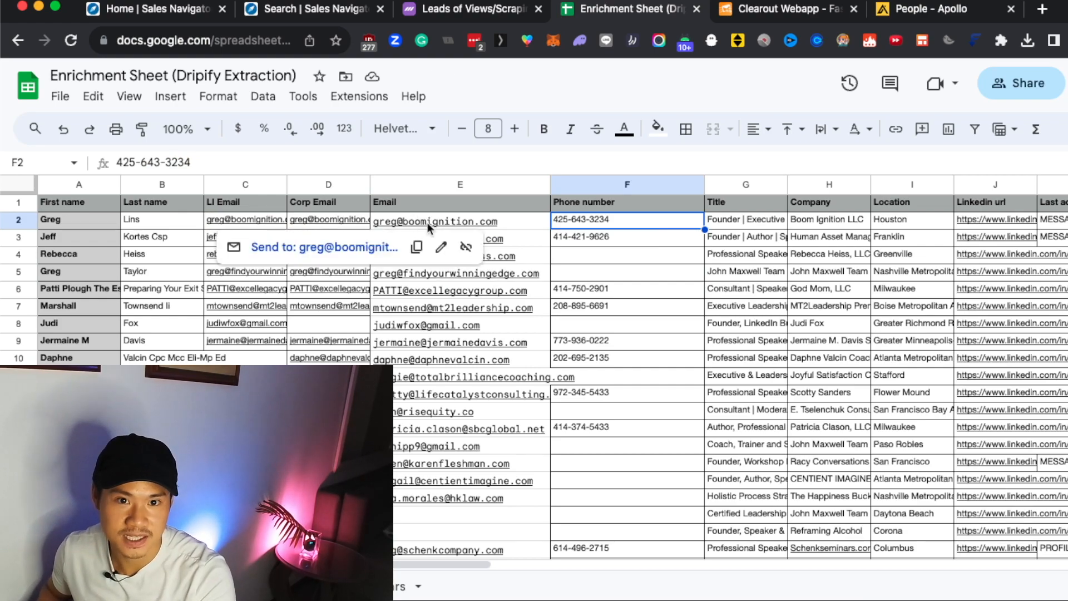
left_click(235, 219)
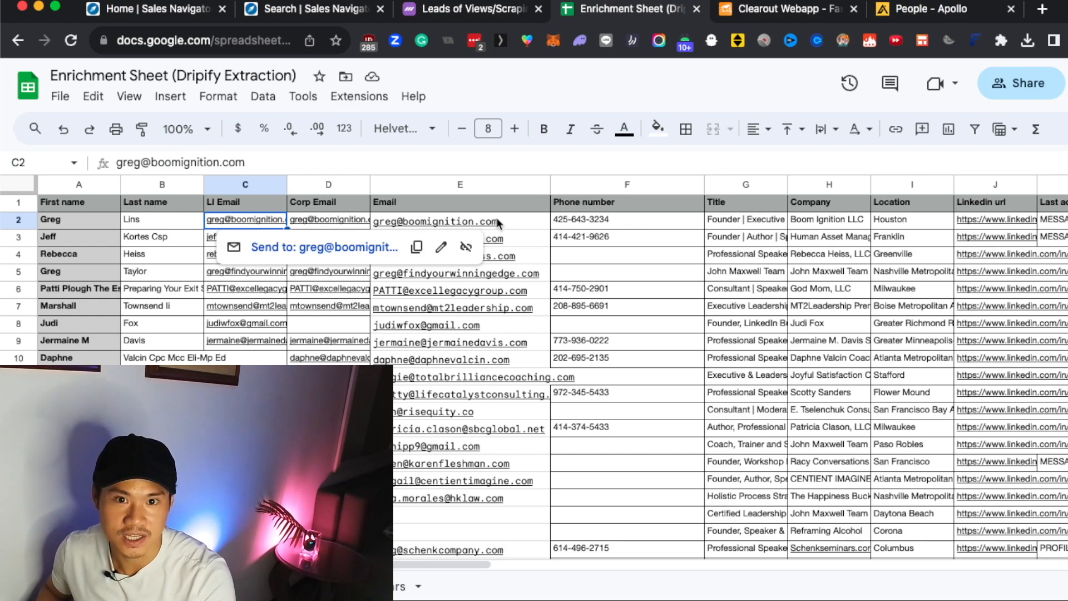
left_click(323, 219)
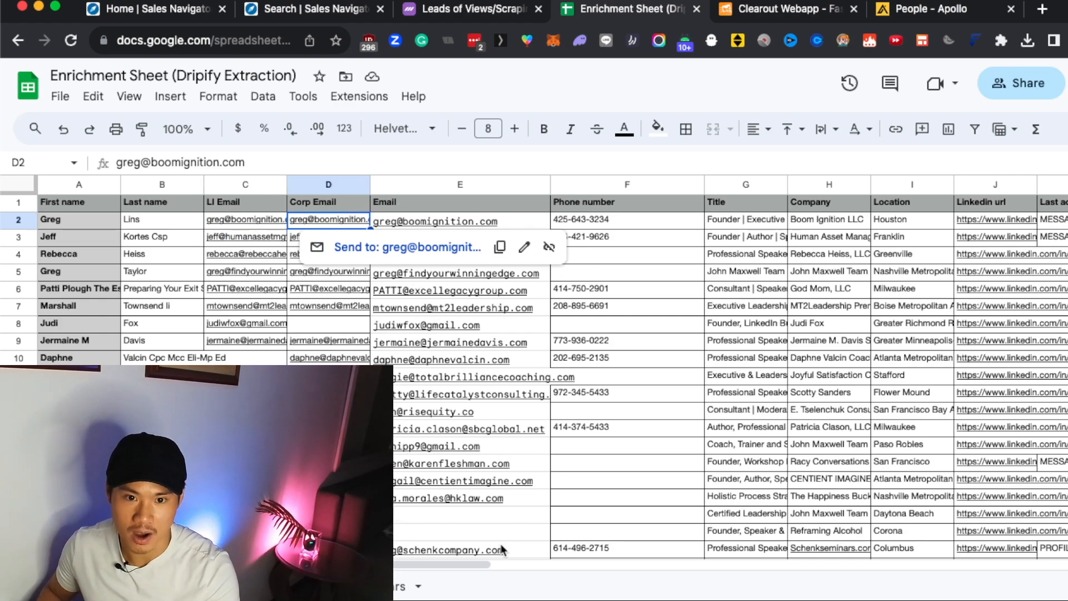
left_click(487, 517)
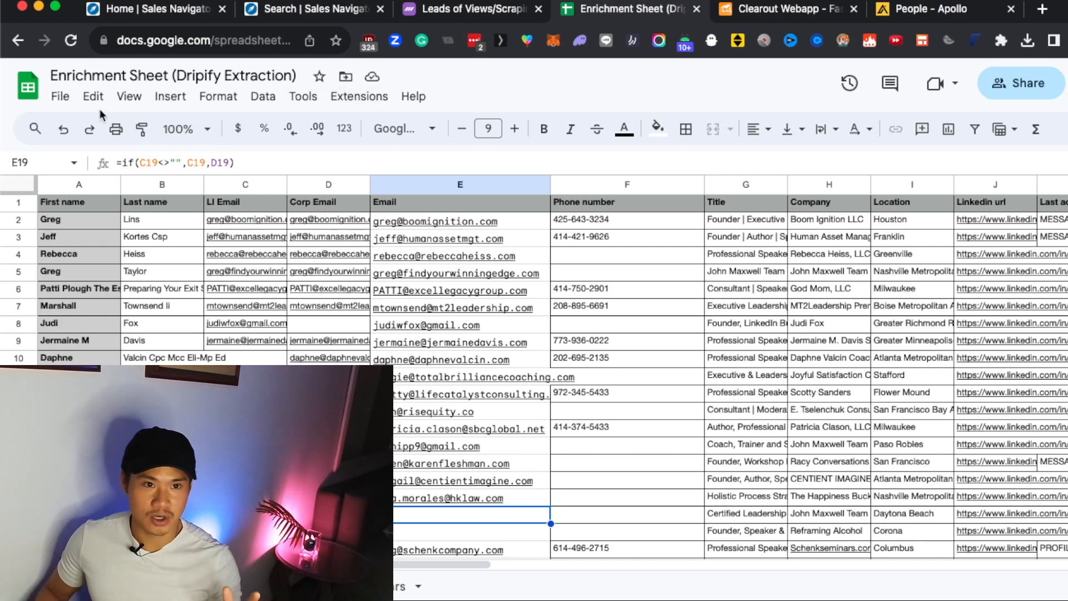
View the file formats available for downloading the enrichment spreadsheet, then close the list.
left_click(61, 98)
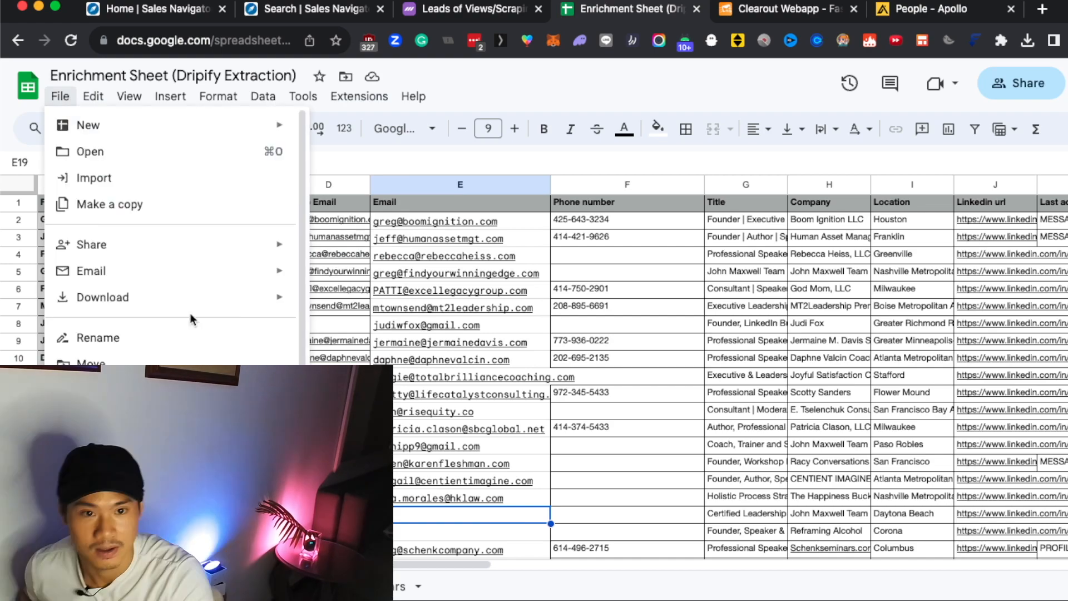
mouse_move(280, 298)
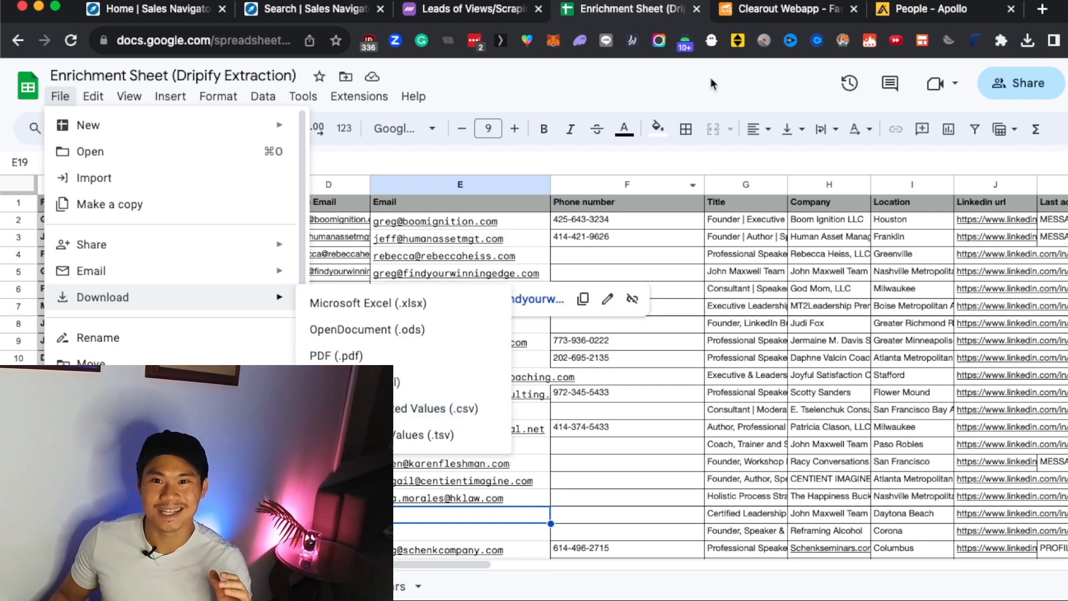
left_click(774, 75)
Switch to Clearout, view the file upload options for adding a list of emails to verify, and close the dialog.
left_click(784, 13)
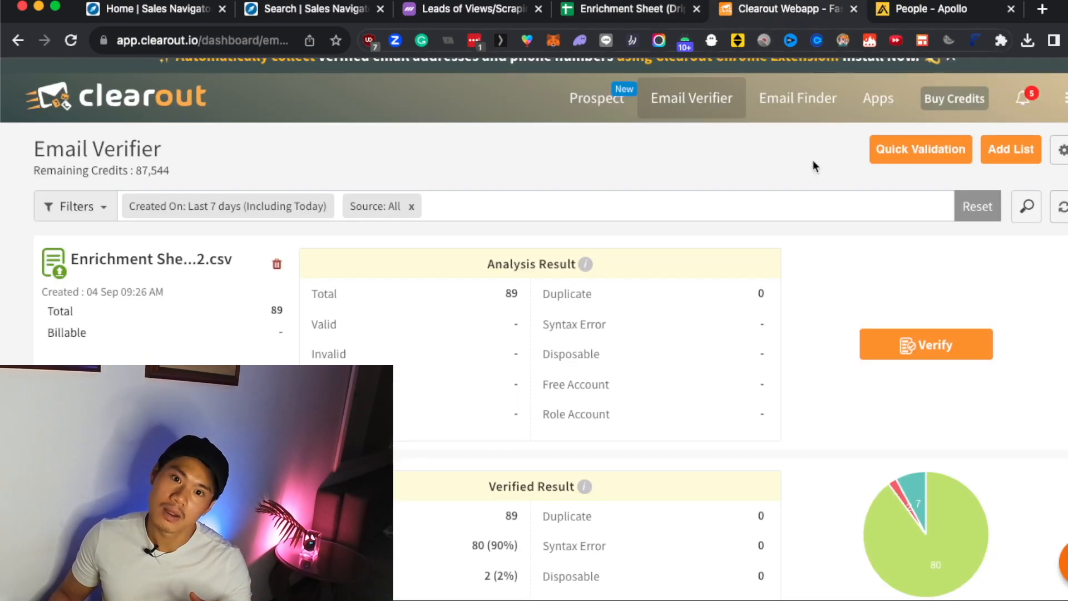
left_click(1024, 149)
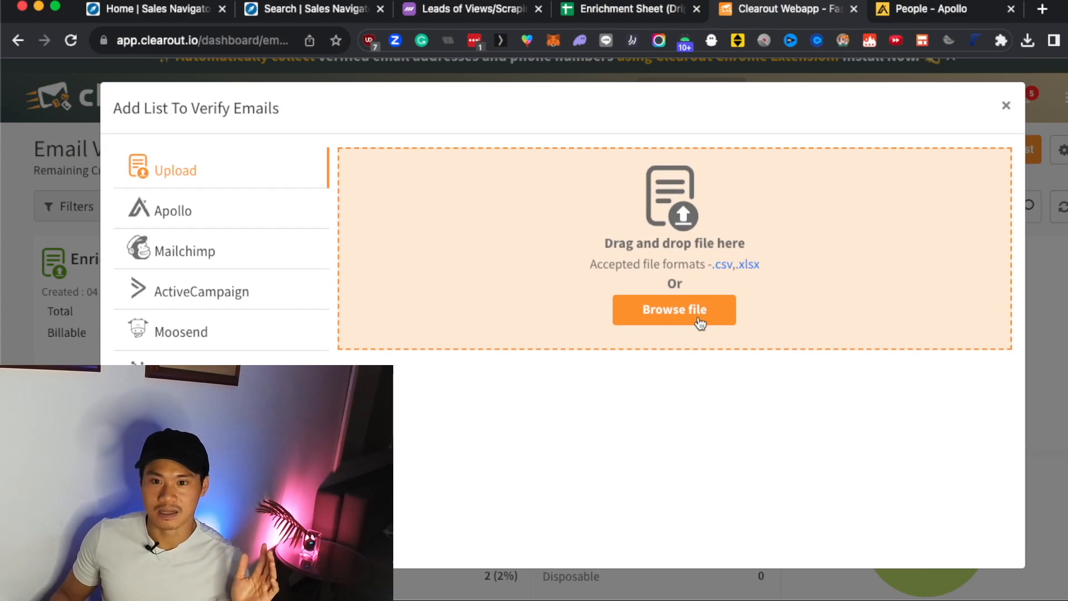
left_click(1006, 105)
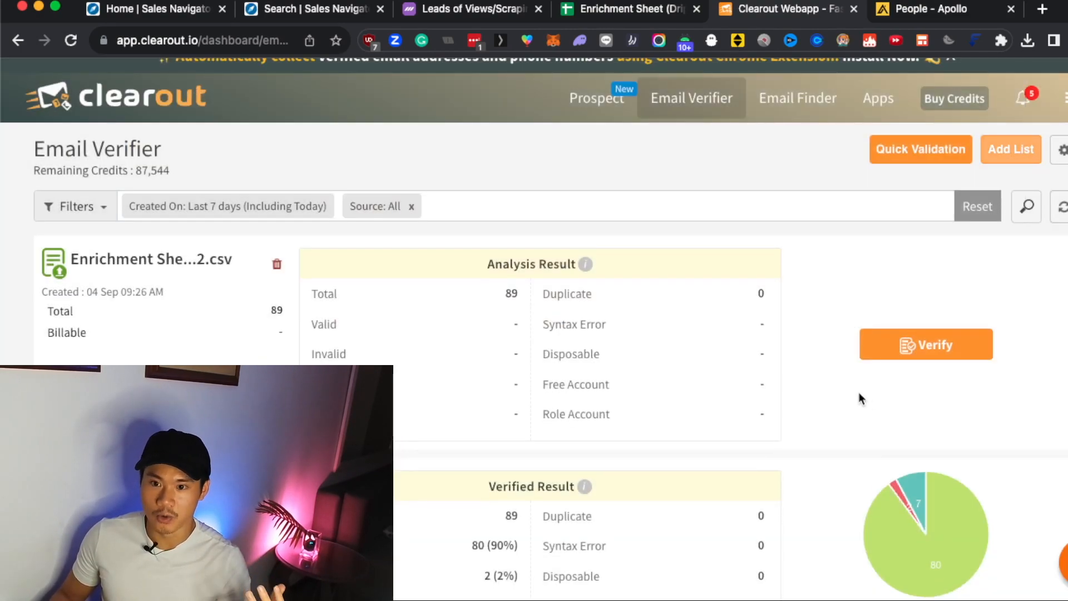
Review the verification results of the Enrichment Sheet lists in Clearout against the campaign lead emails in Dripify.
scroll(845, 428, "down", 5)
scroll(963, 240, "up", 3)
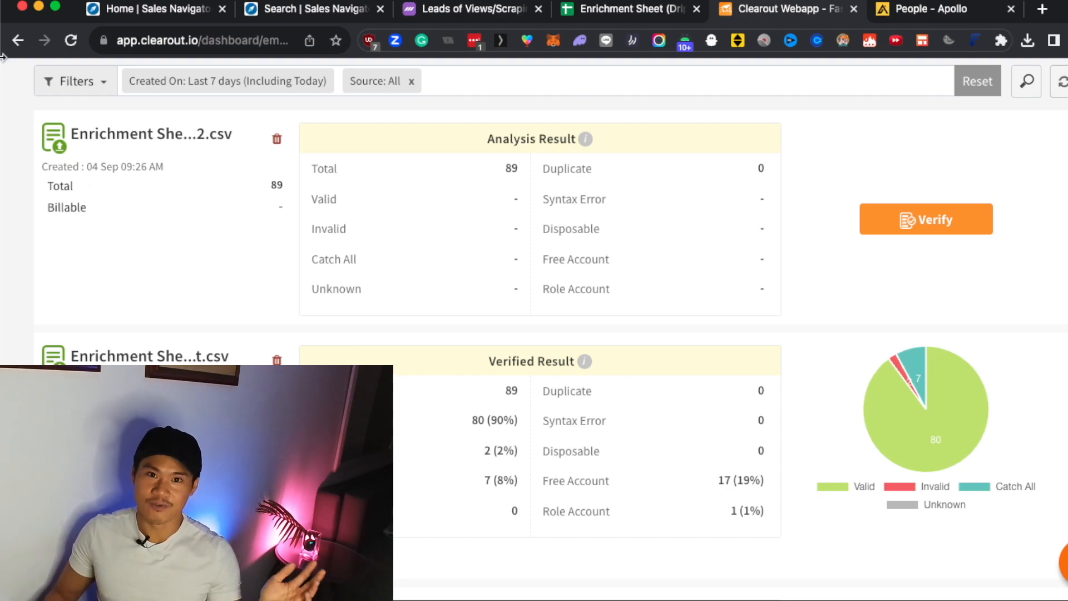
left_click(432, 7)
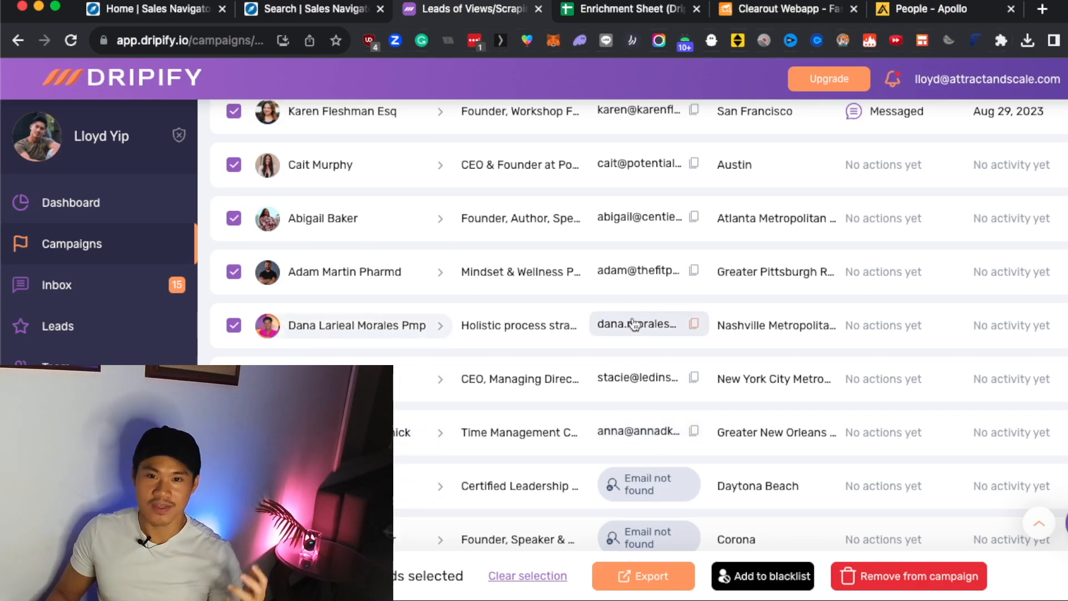
left_click(760, 12)
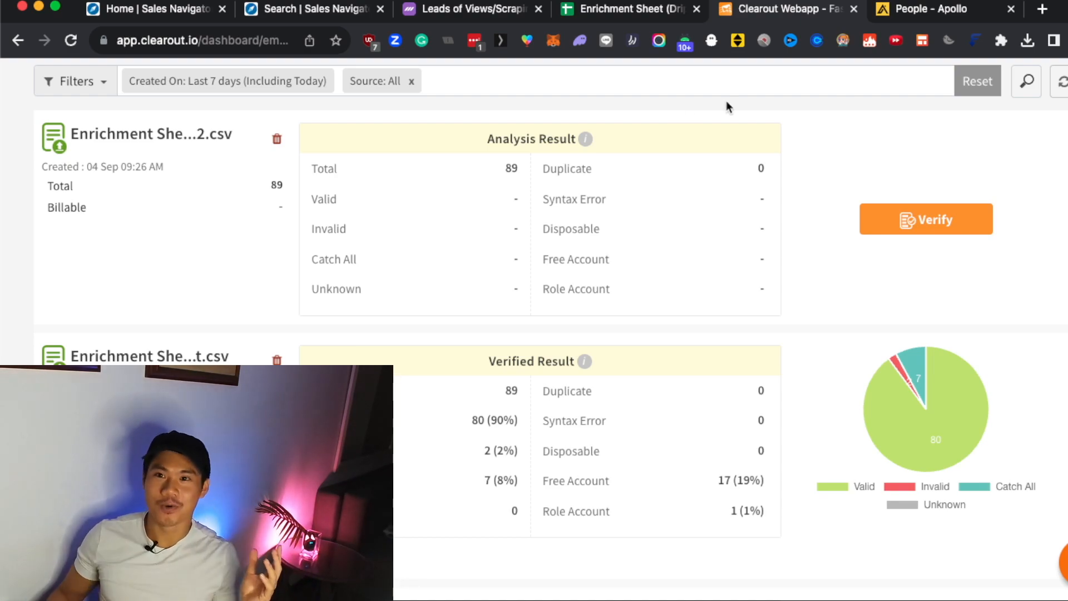
Switch to Apollo and select all people on the current page of the People search results.
left_click(943, 14)
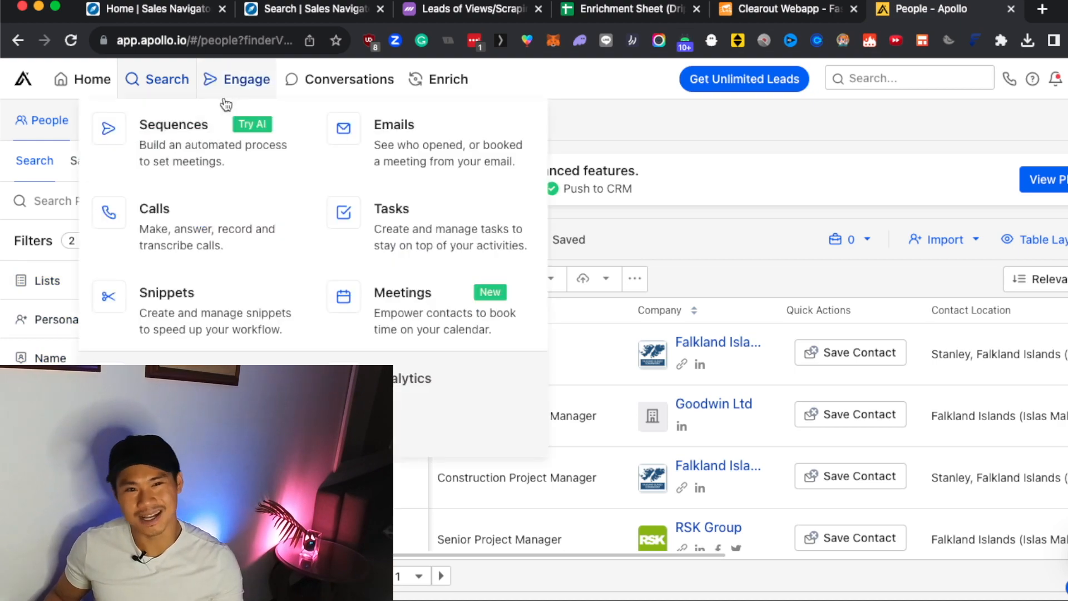
scroll(122, 295, "down", 5)
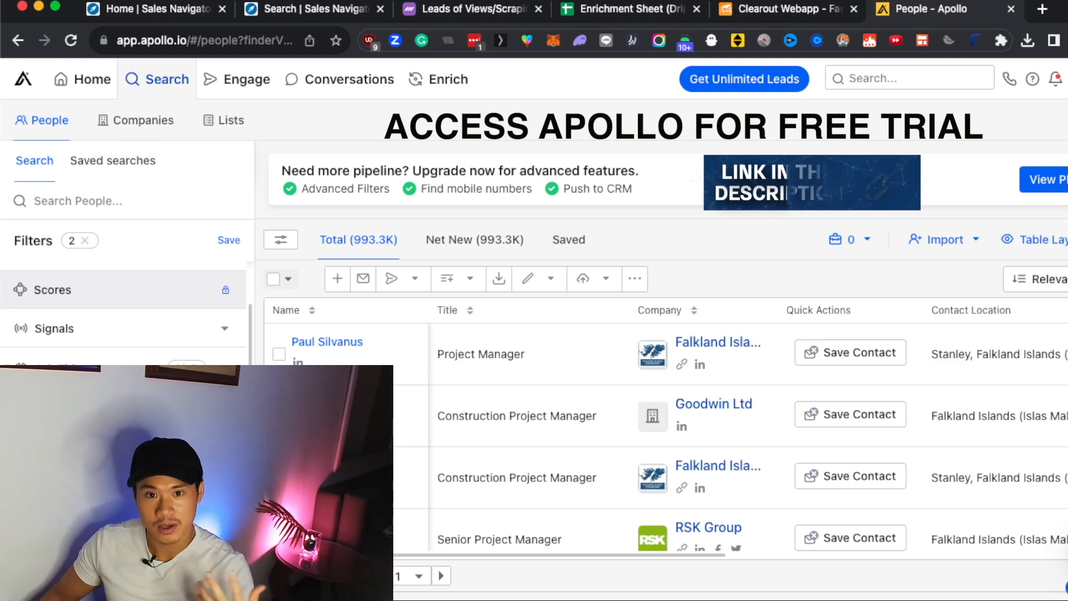
left_click(287, 278)
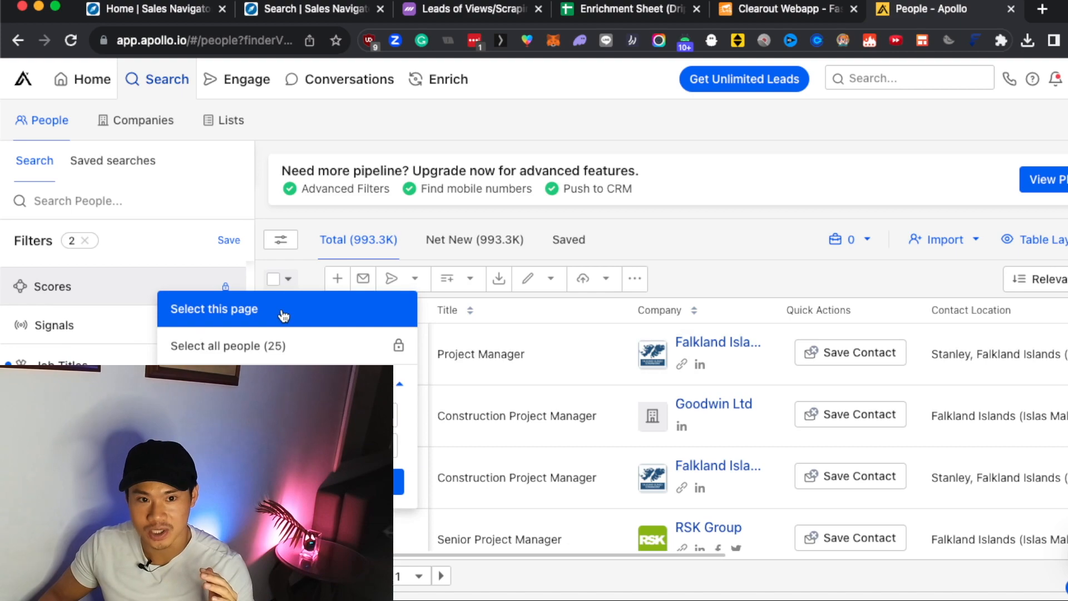
left_click(358, 319)
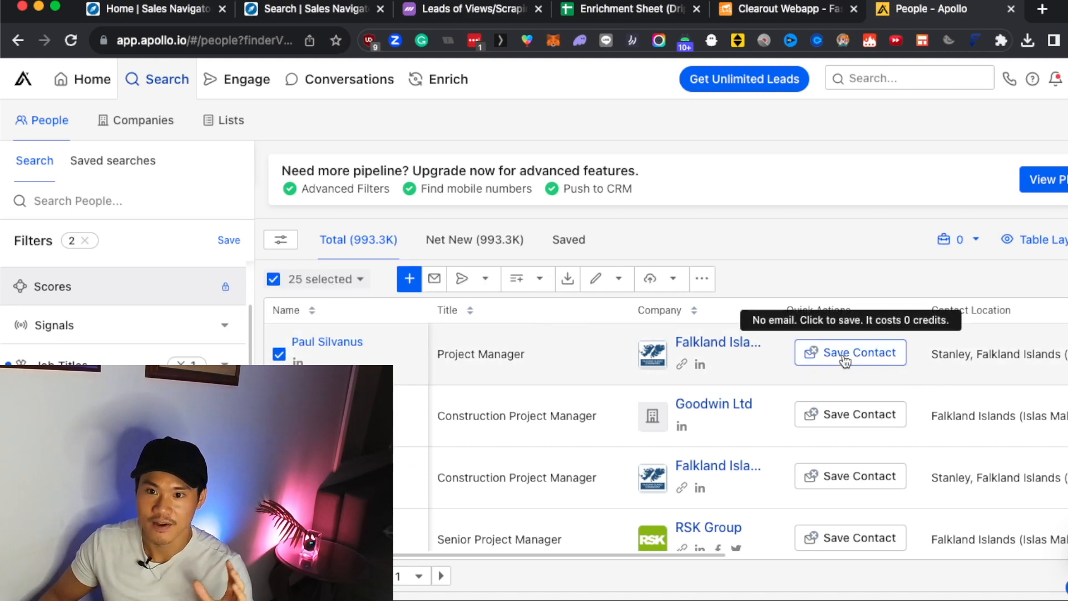
scroll(832, 380, "down", 5)
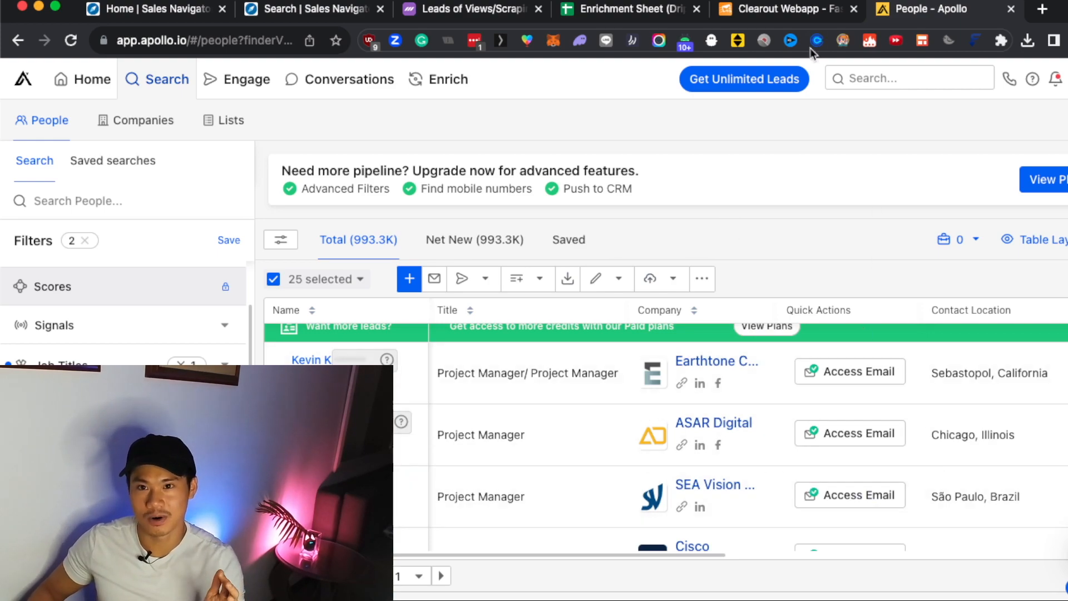
Compare Clearout's Email Verifier page with the email access options in Apollo's people list.
left_click(810, 12)
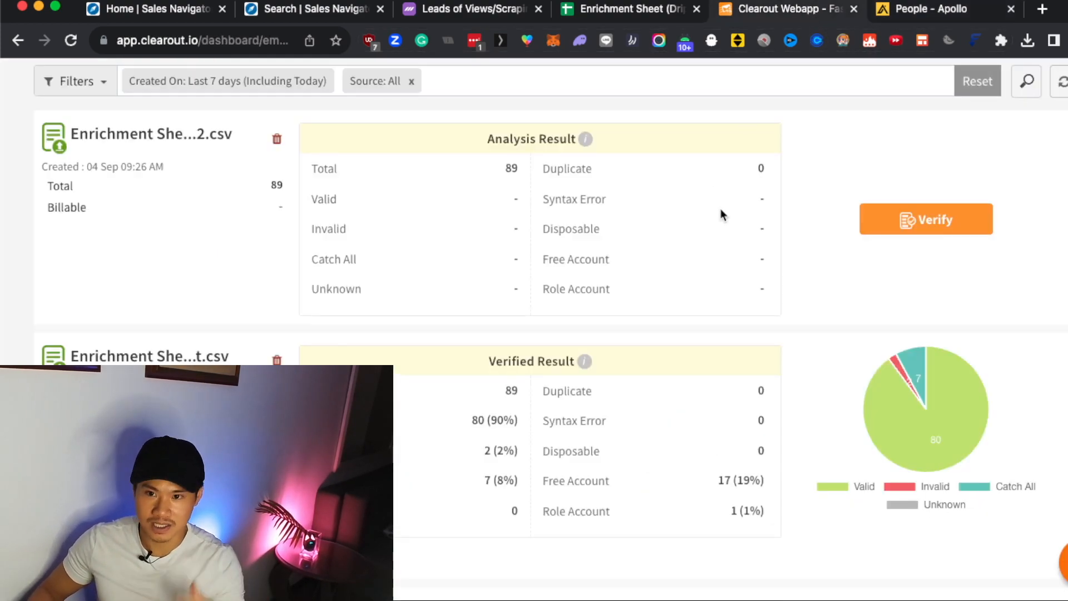
scroll(720, 215, "up", 3)
left_click(915, 11)
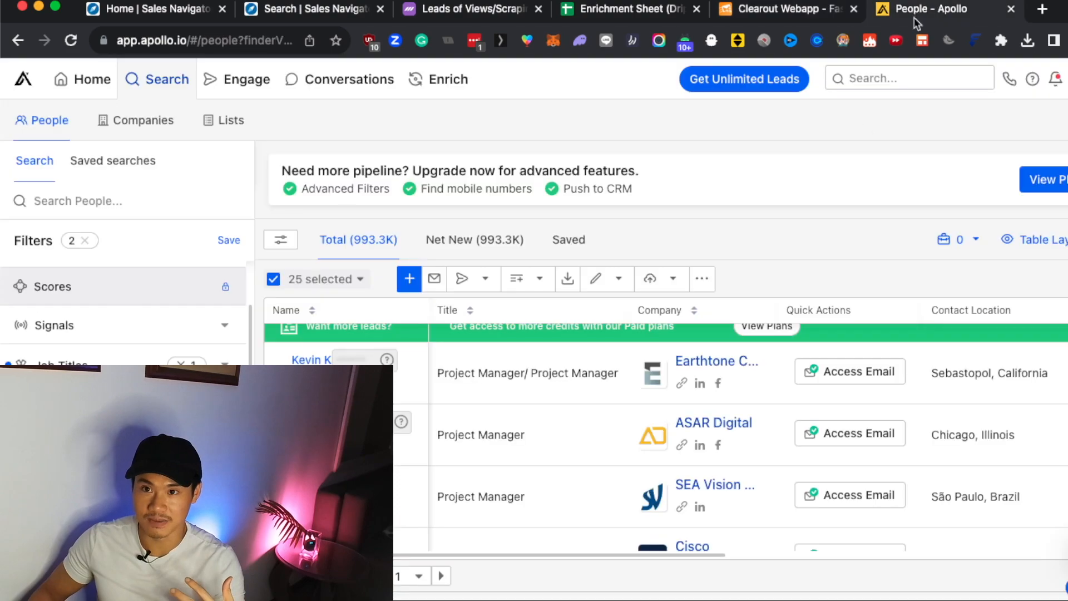
left_click(794, 7)
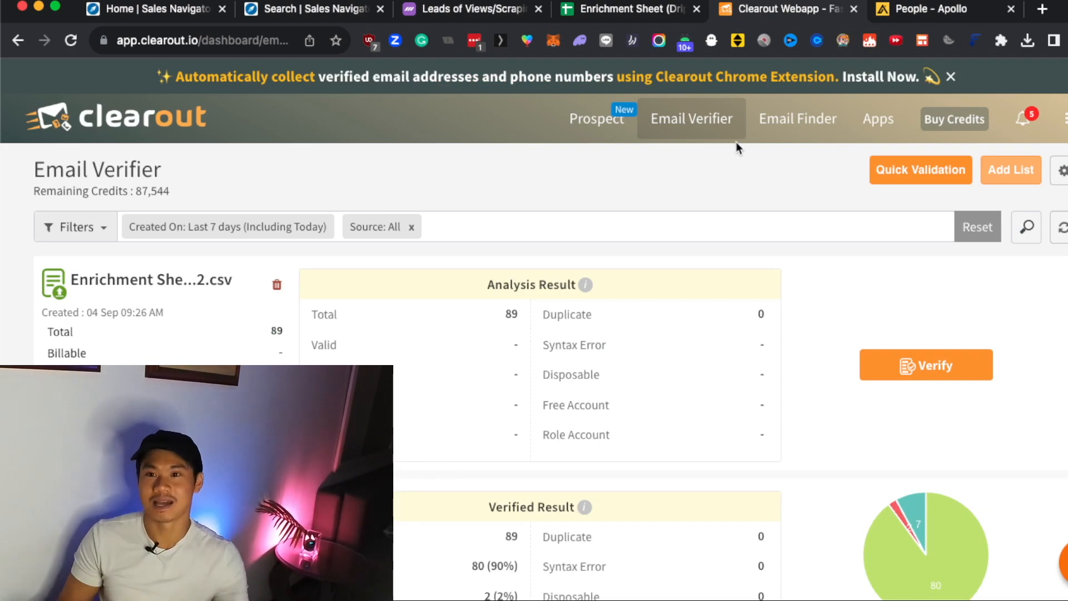
left_click(942, 9)
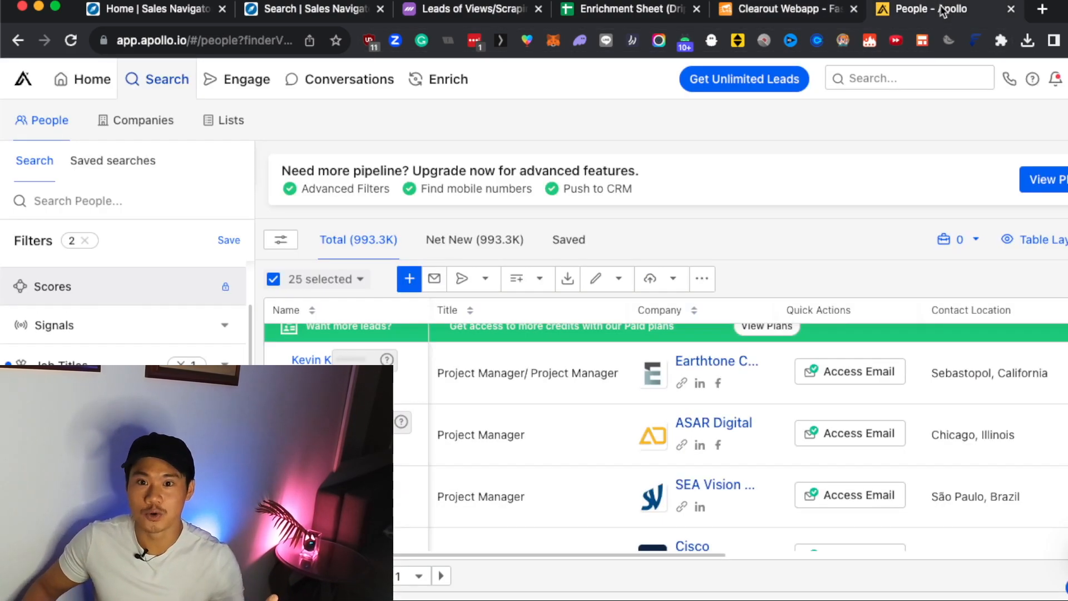